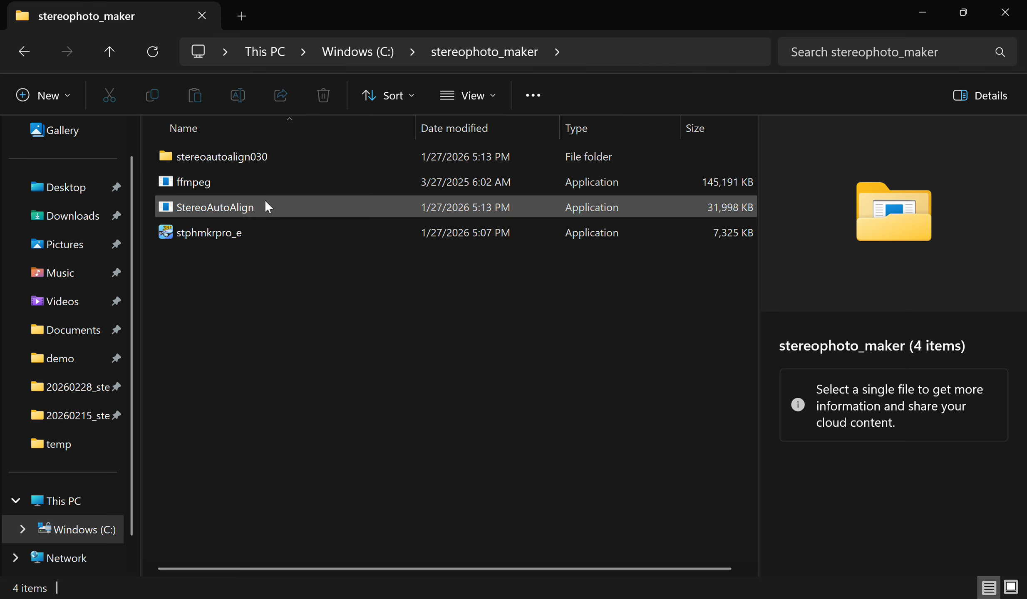
# Check that the stphmkrpro_e and ffmpeg applications are both in the stereophoto_maker folder.
pyautogui.click(253, 229)
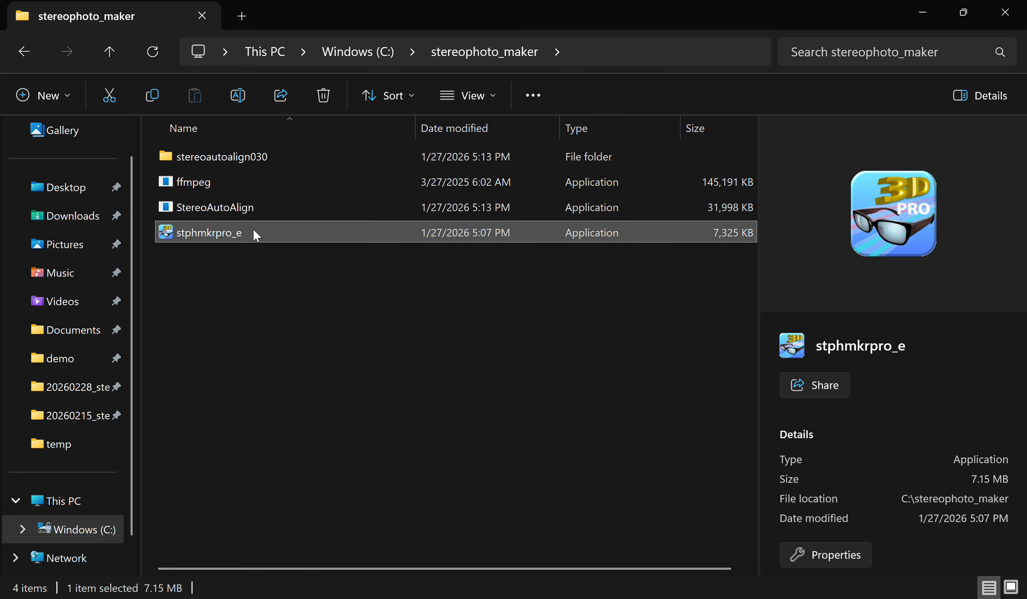
pyautogui.click(203, 190)
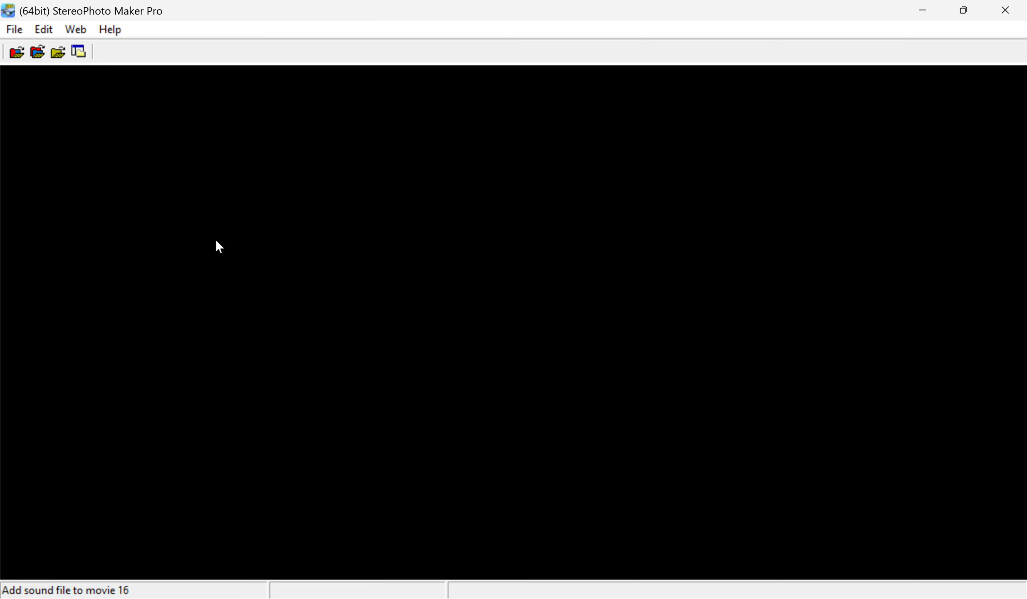
# In StereoPhoto Maker Pro, start creating a slideshow movie and clear the file name of the frame image source.
pyautogui.click(14, 29)
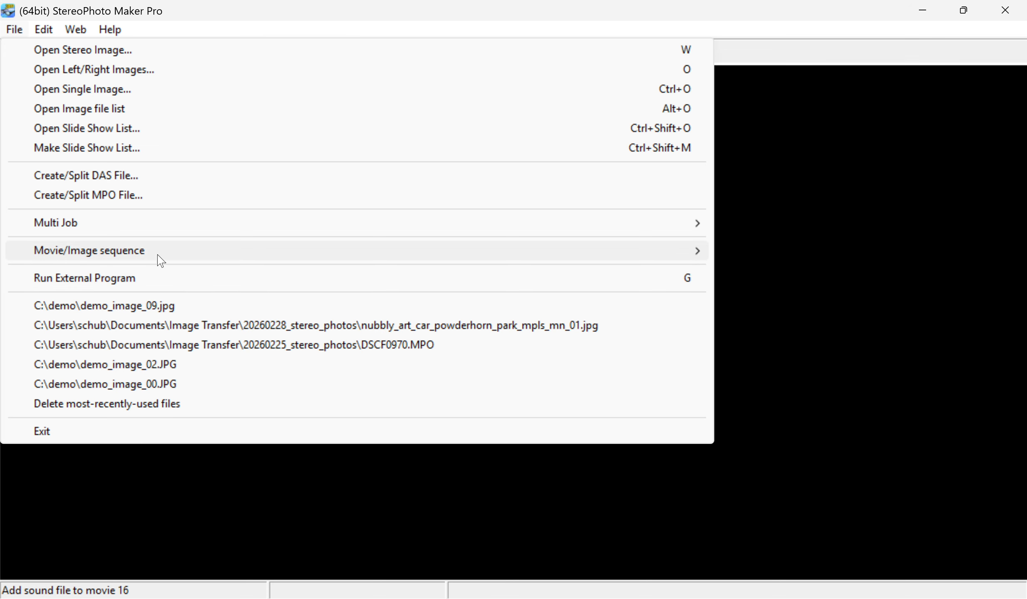
pyautogui.moveTo(171, 257)
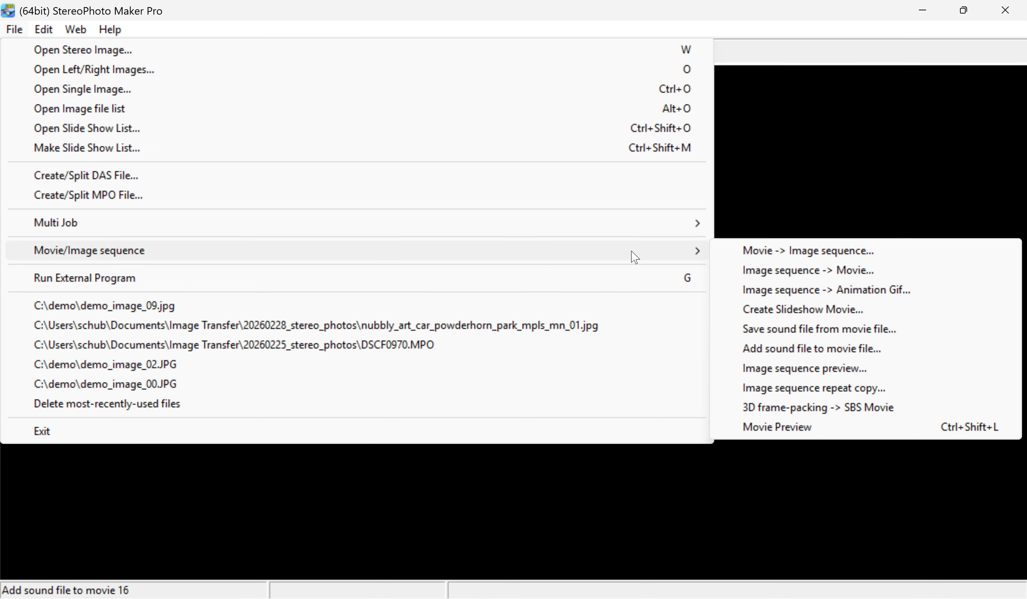
pyautogui.click(780, 318)
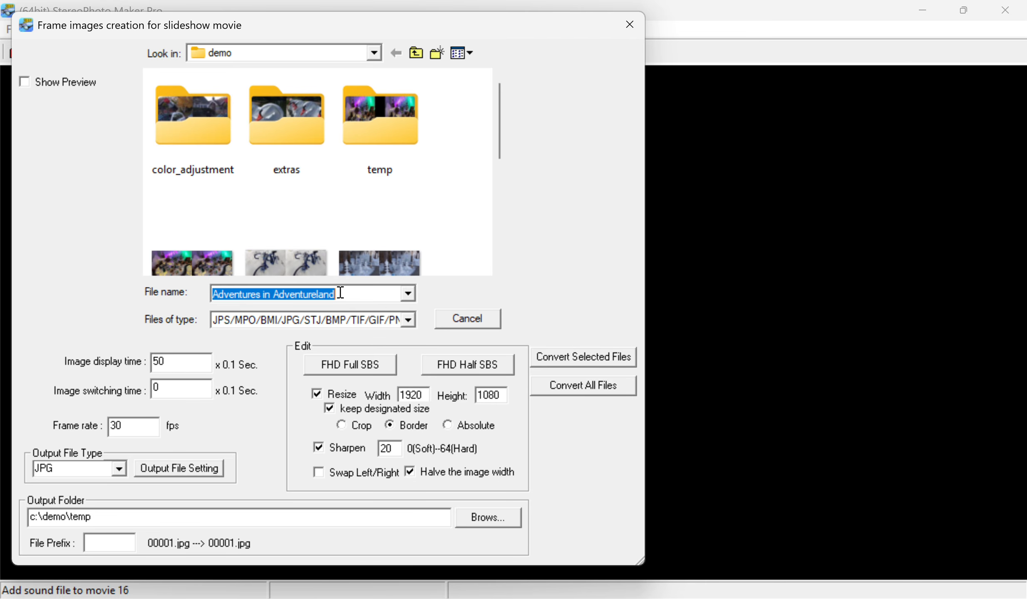
pyautogui.press('Delete')
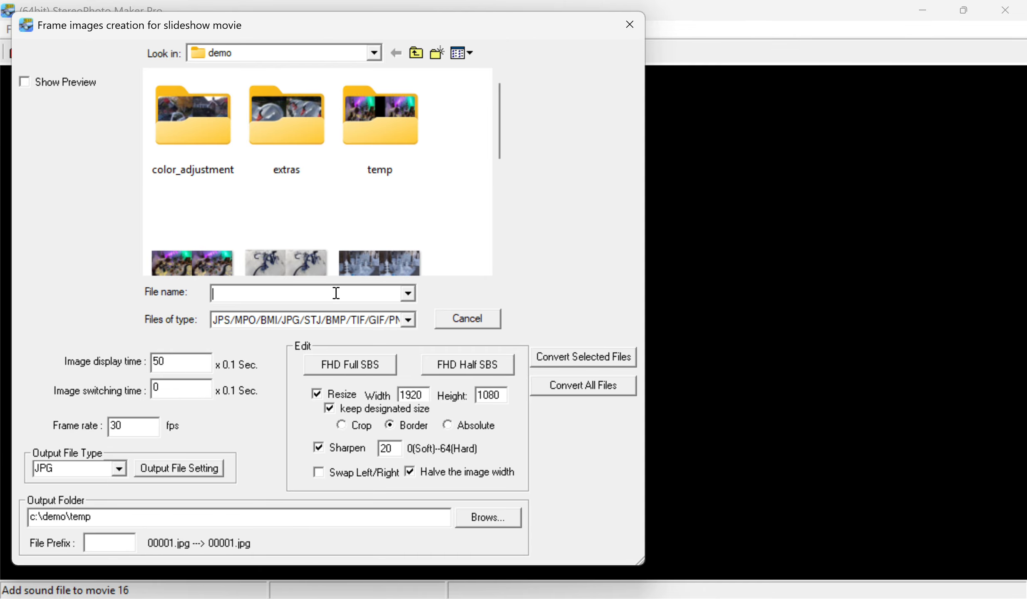
# Apply the FHD Half SBS preset and accept the JPG output settings with an image quality of 90.
pyautogui.click(457, 372)
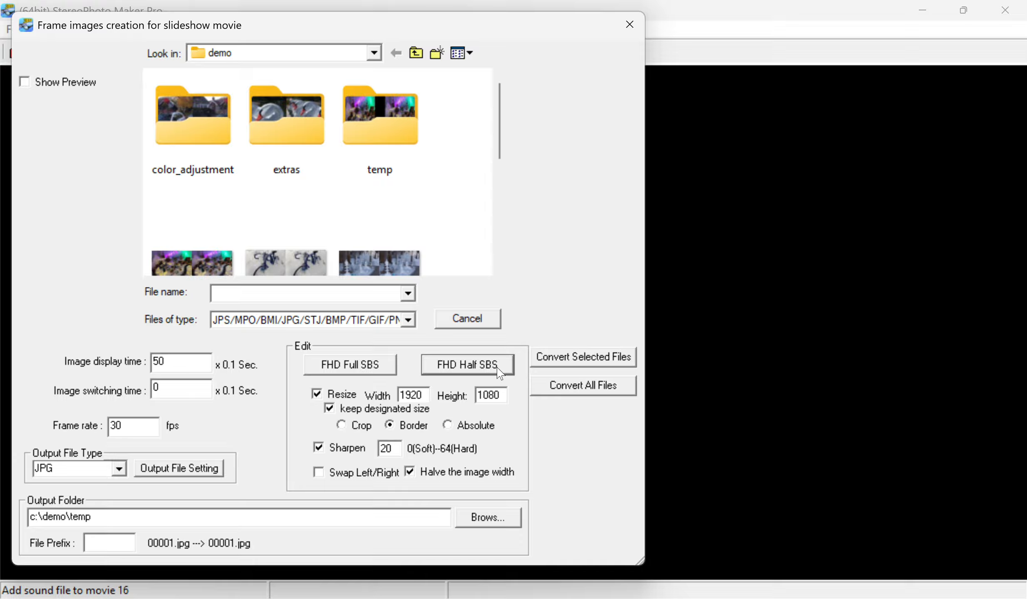
pyautogui.click(421, 394)
pyautogui.click(188, 361)
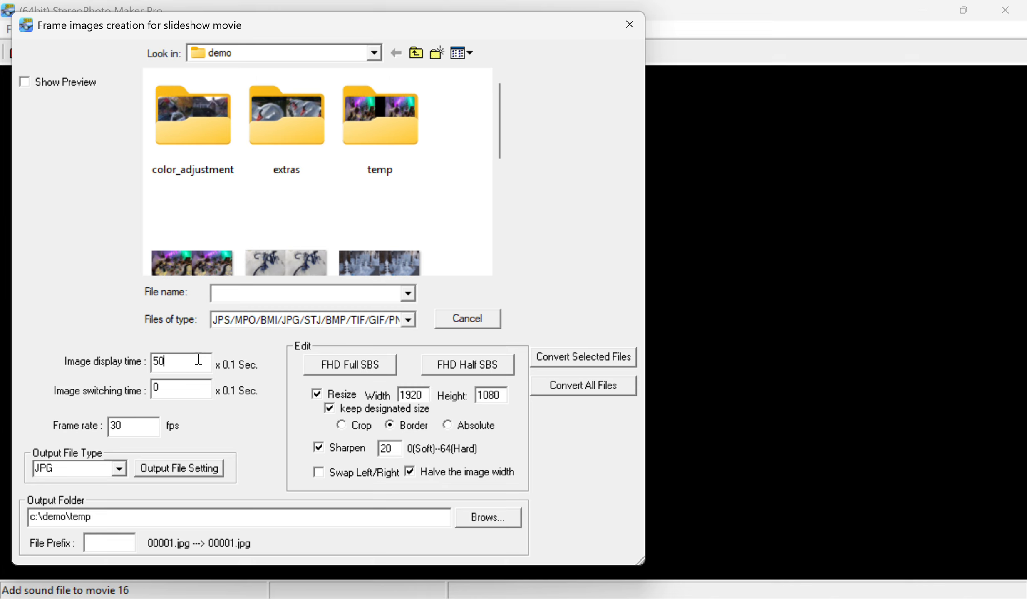
pyautogui.click(183, 389)
pyautogui.click(145, 425)
pyautogui.click(169, 471)
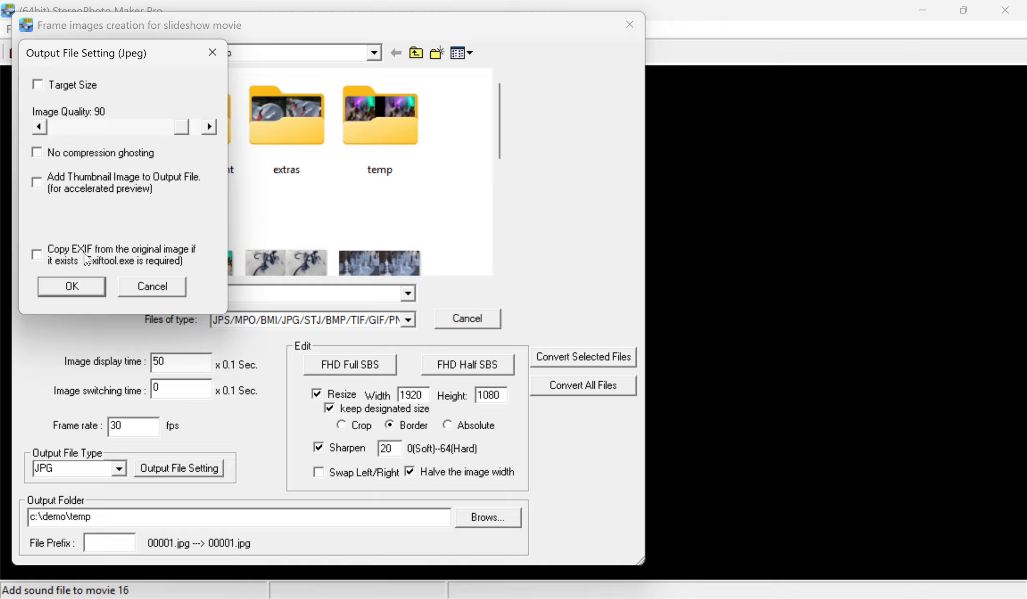
pyautogui.click(71, 292)
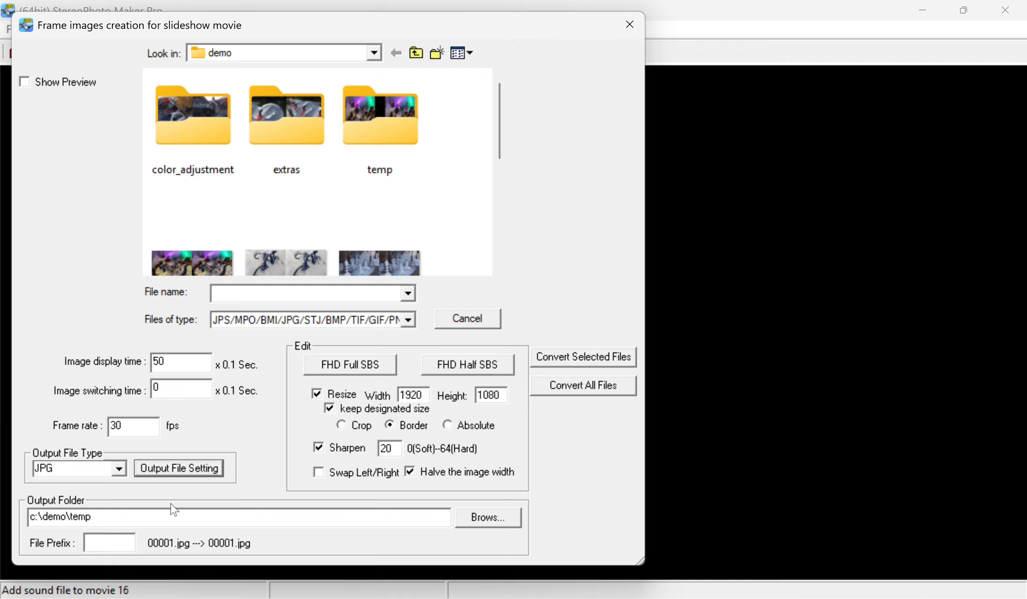
# Convert all images in the demo folder to slideshow frames in c:\demo\temp, overwriting the existing files, and exit the conversion.
pyautogui.moveTo(382, 139)
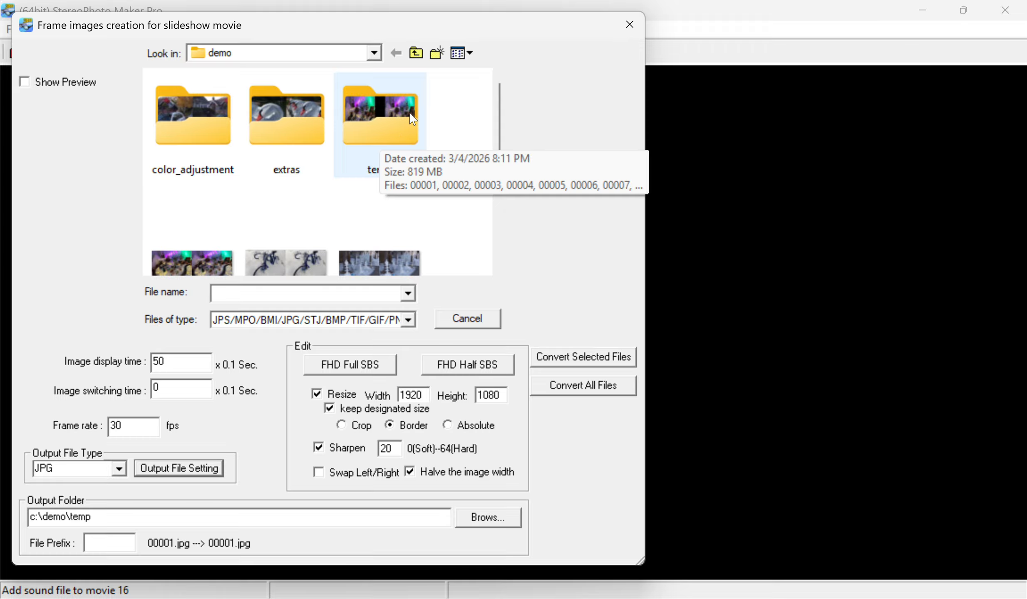
pyautogui.moveTo(386, 169)
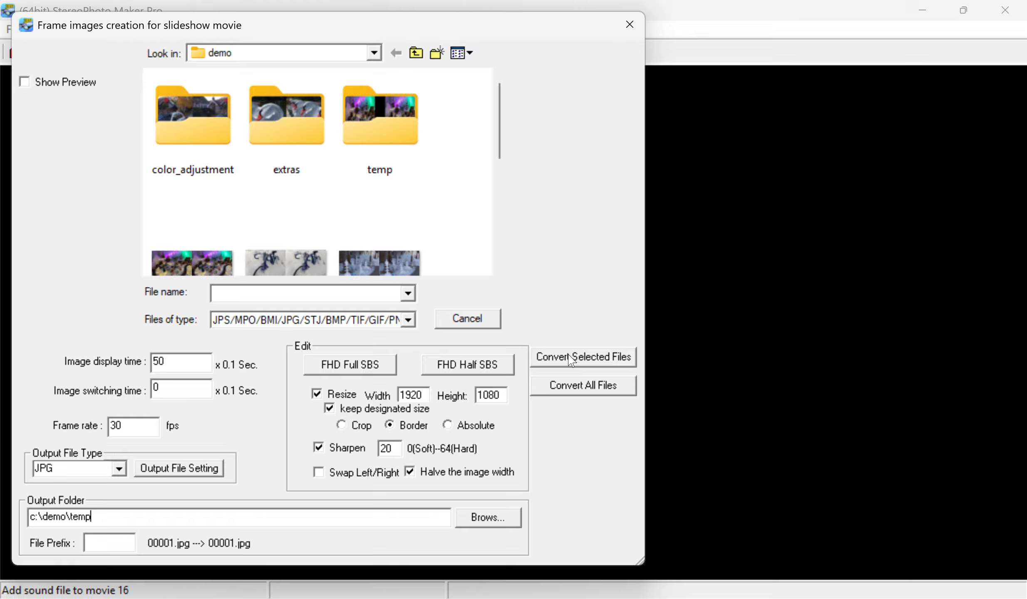
pyautogui.click(566, 391)
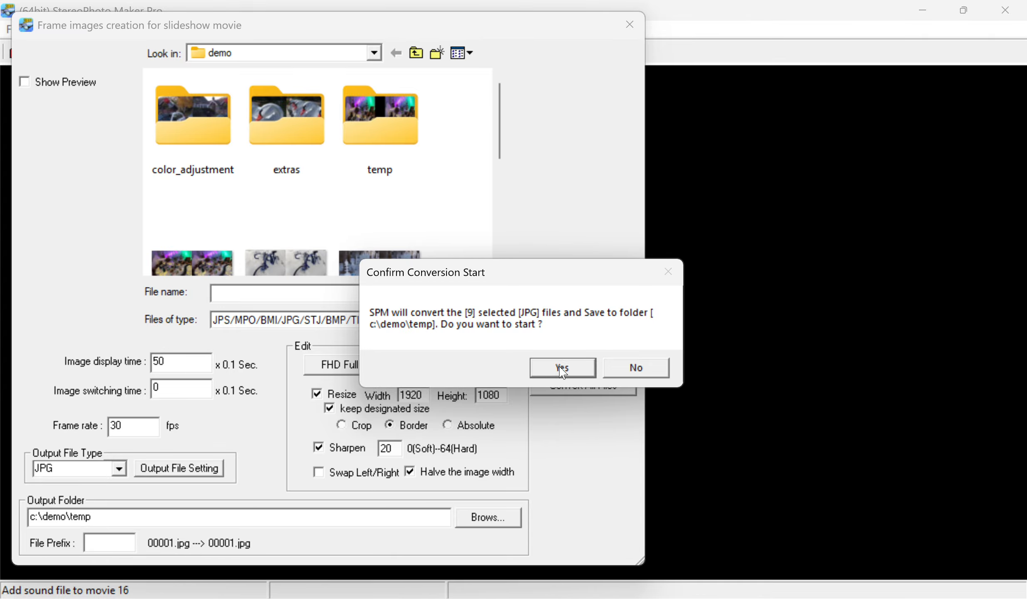
pyautogui.click(561, 369)
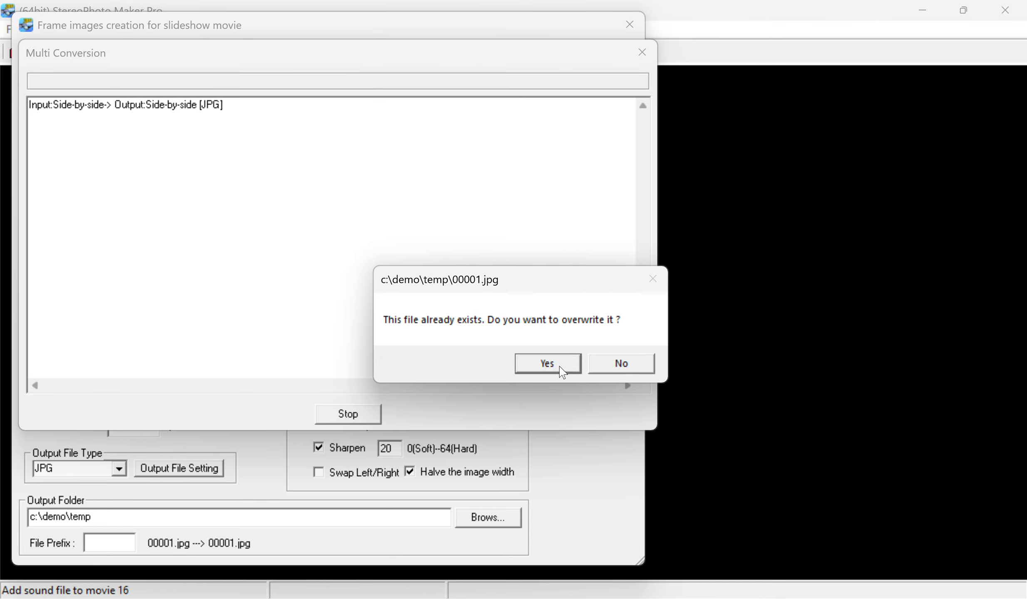
pyautogui.click(546, 363)
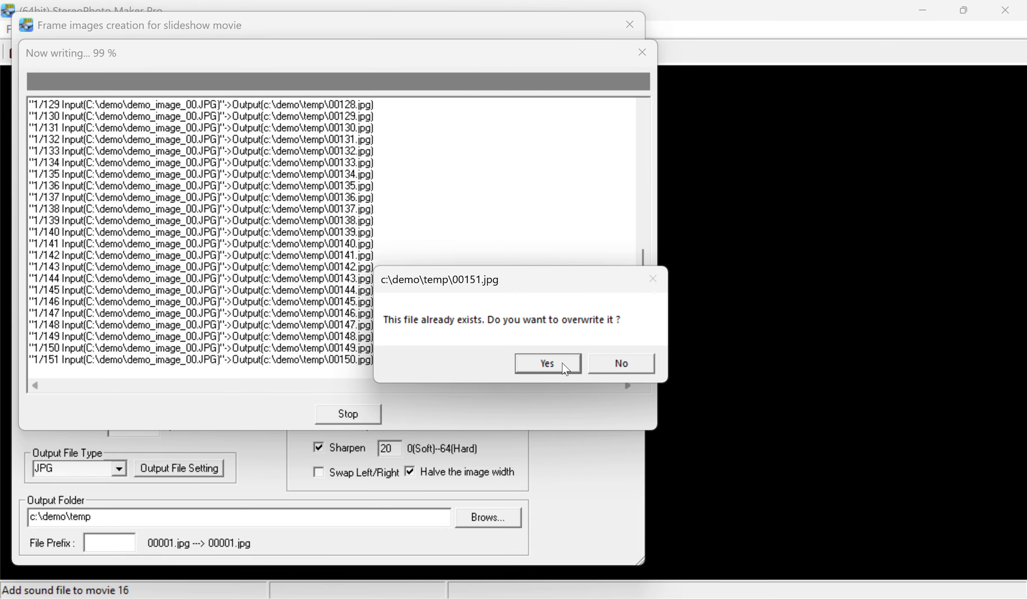
pyautogui.click(564, 367)
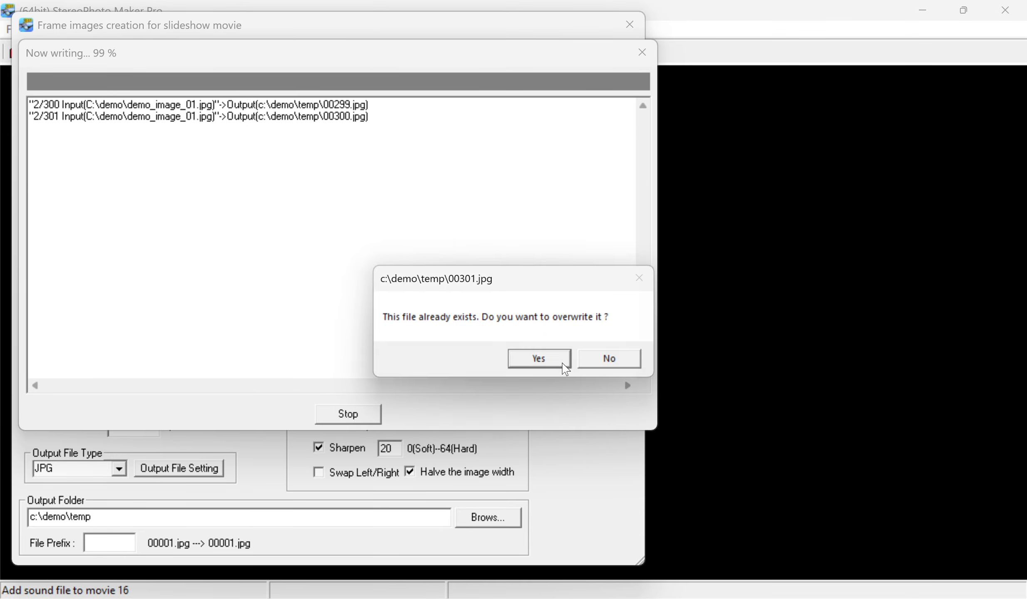
pyautogui.click(564, 367)
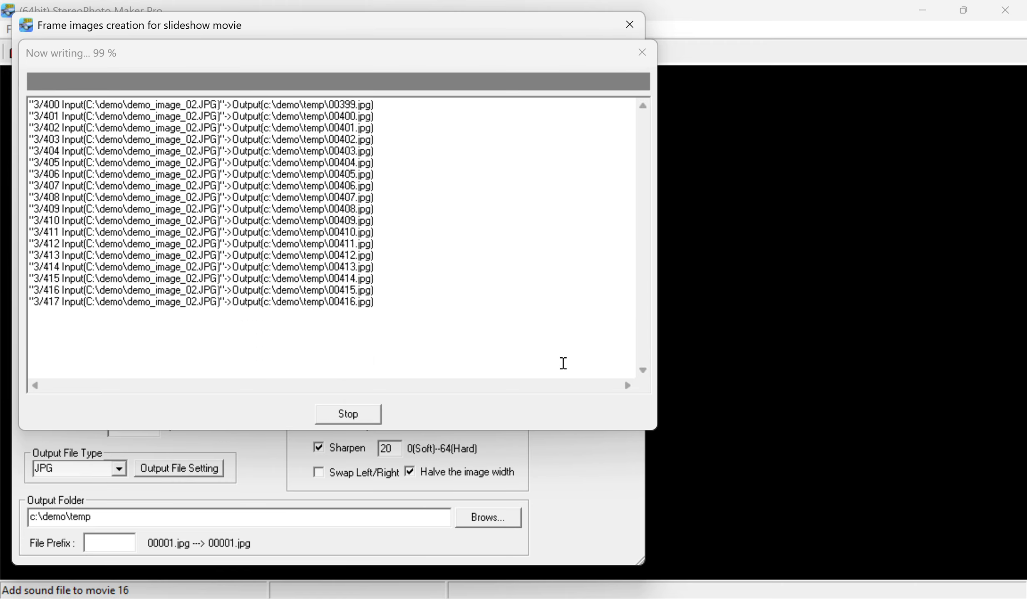
pyautogui.click(565, 368)
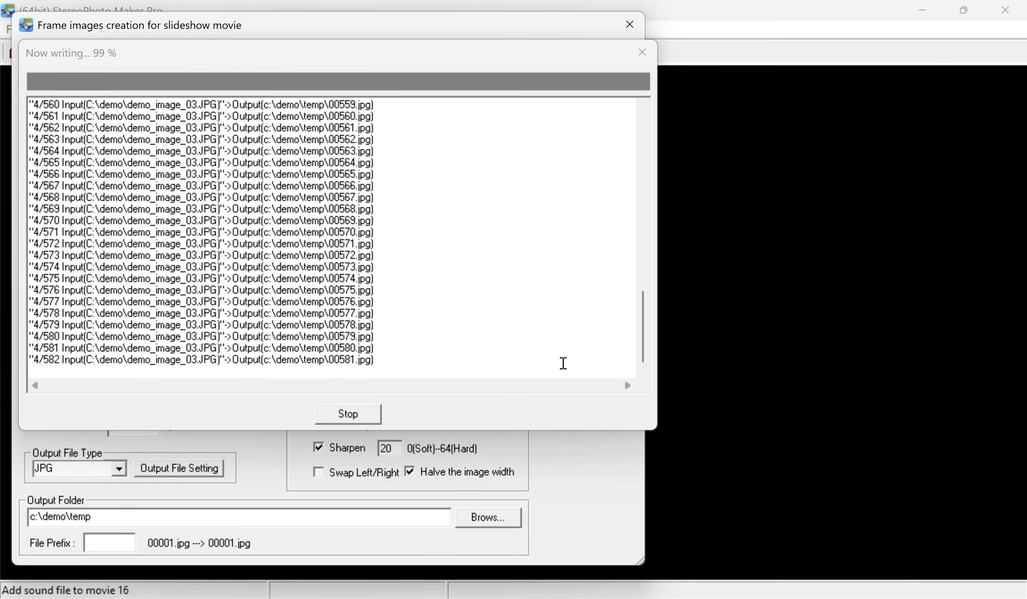
pyautogui.click(564, 364)
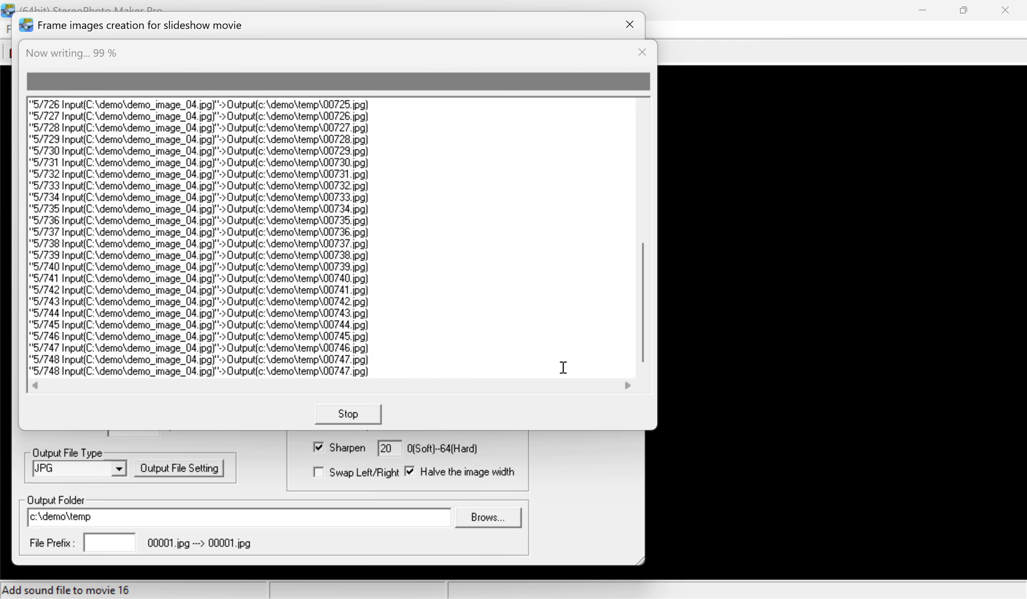
pyautogui.click(566, 363)
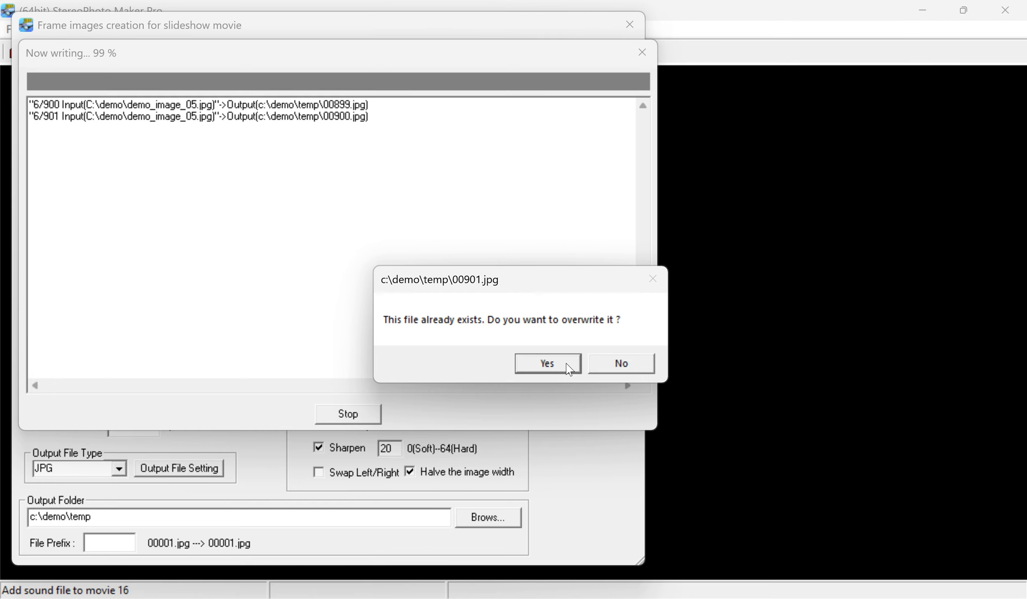
pyautogui.click(566, 364)
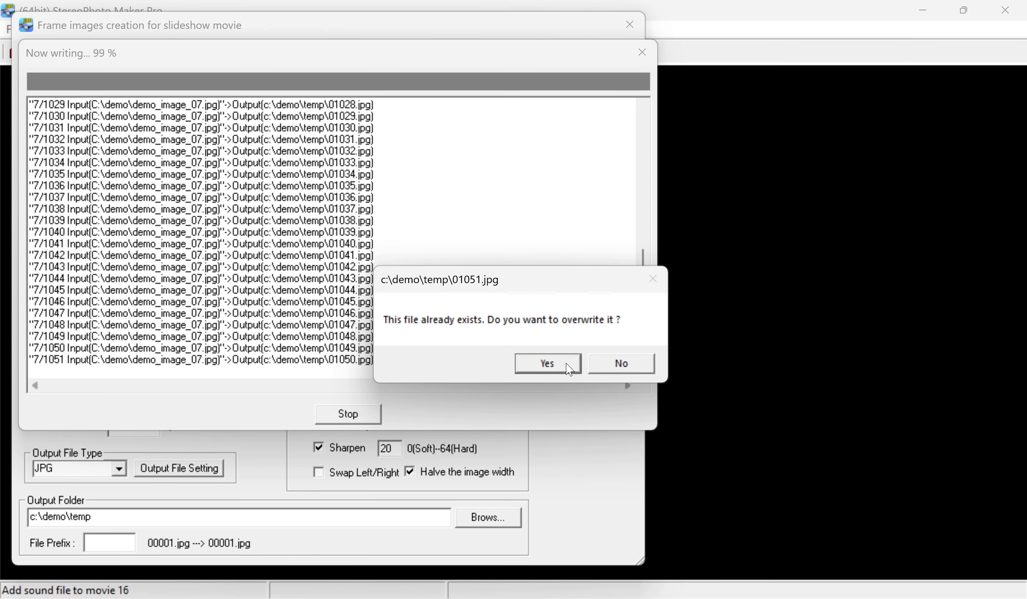
pyautogui.click(567, 364)
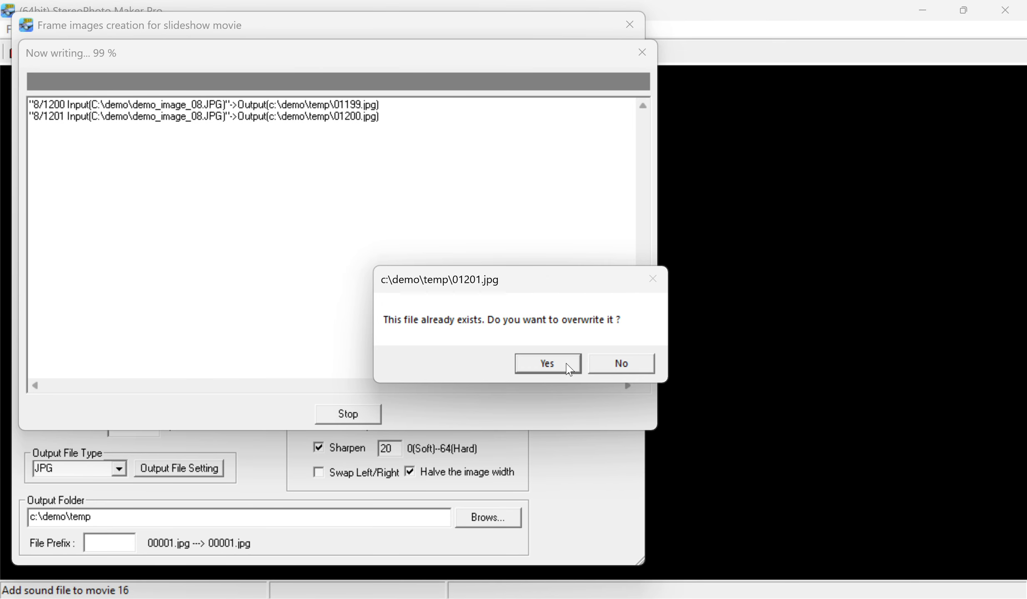
pyautogui.click(567, 364)
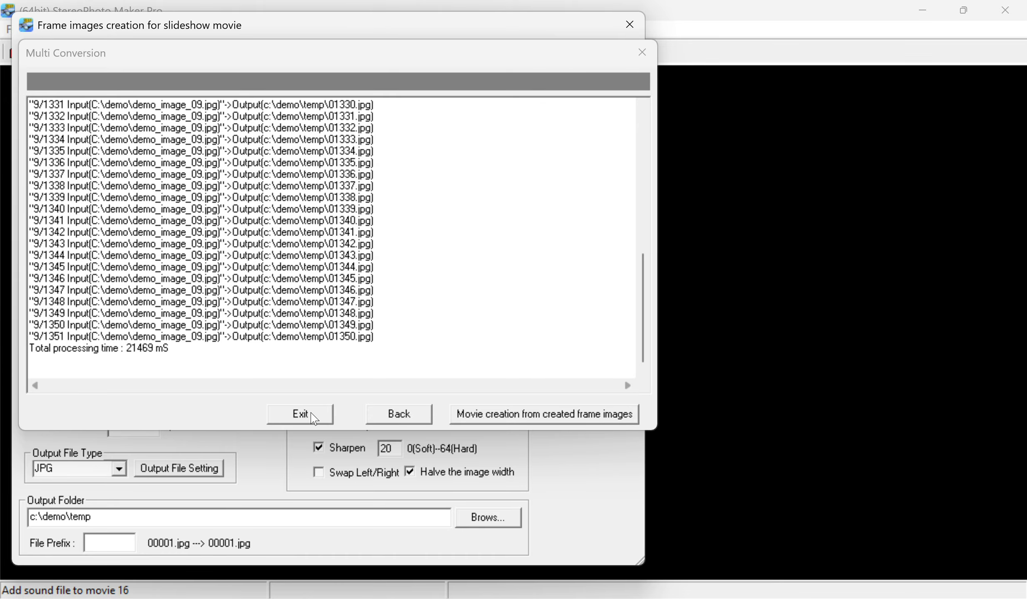
pyautogui.click(311, 413)
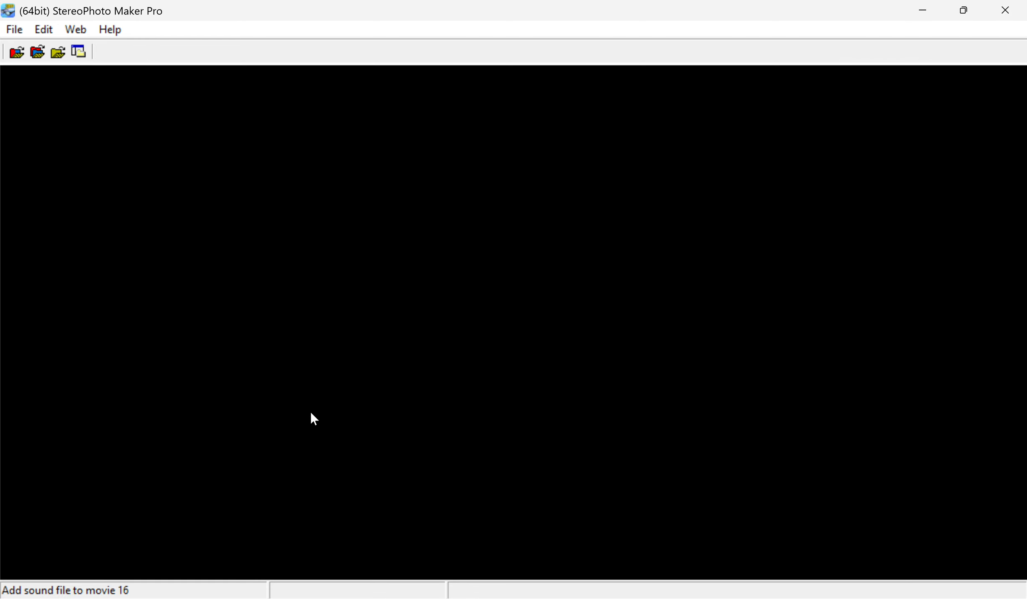
# Start an image sequence to movie conversion and select 00001 in the temp folder as the first image.
pyautogui.click(15, 29)
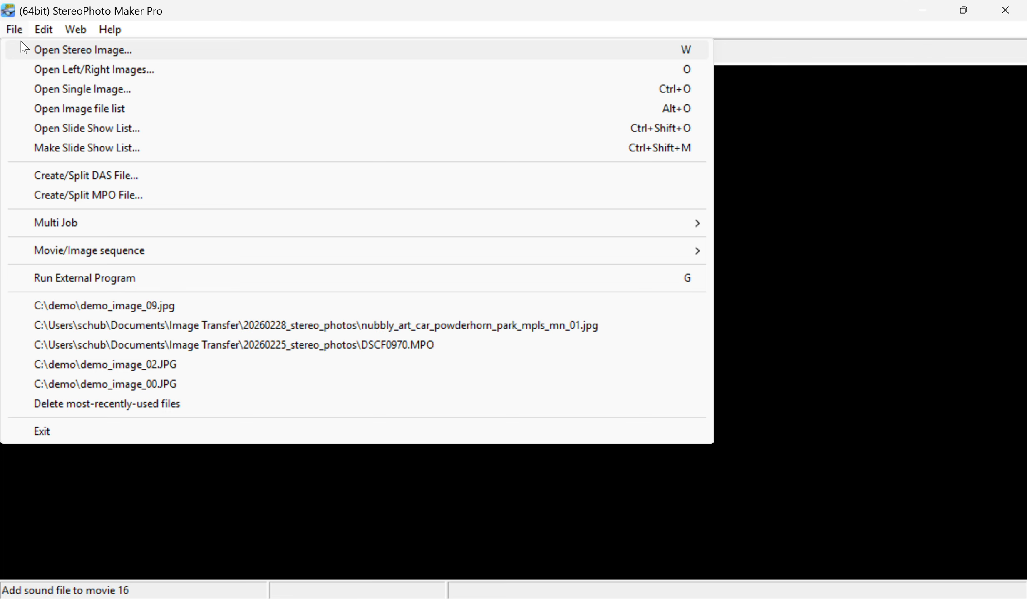
pyautogui.moveTo(211, 254)
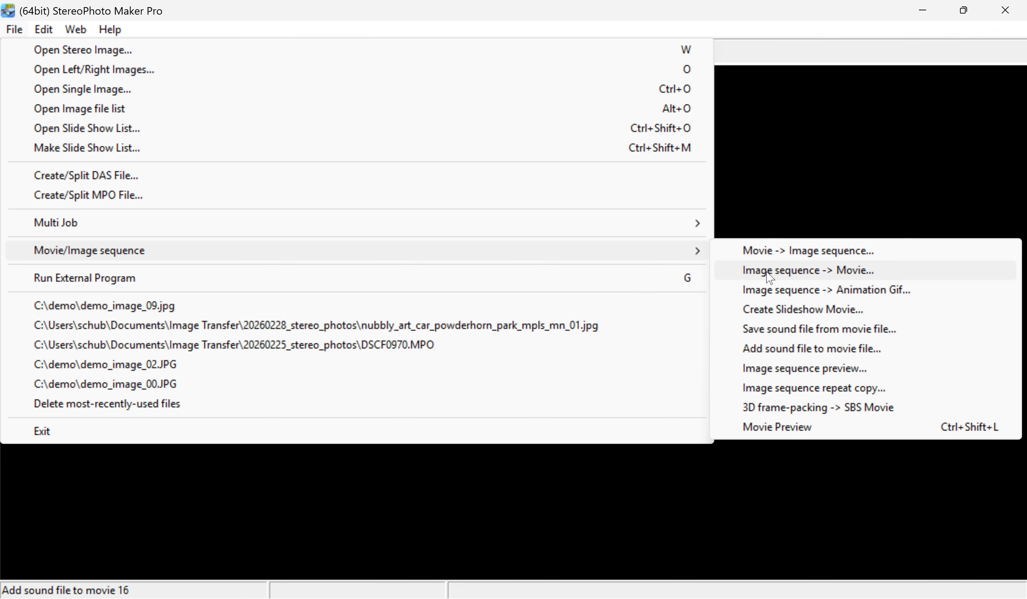
pyautogui.click(768, 275)
pyautogui.click(347, 125)
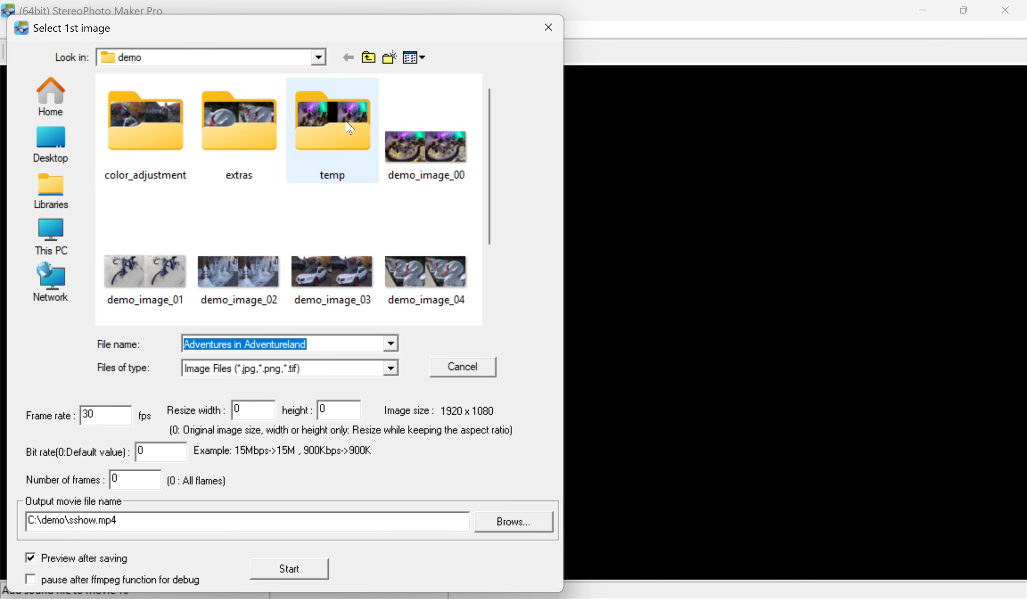
pyautogui.doubleClick(346, 124)
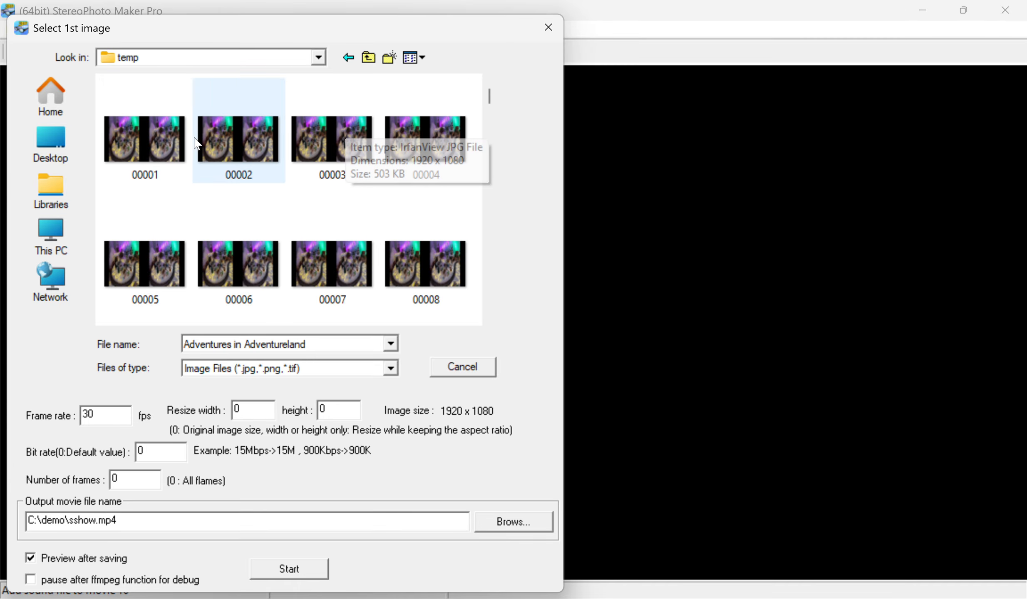
pyautogui.click(163, 142)
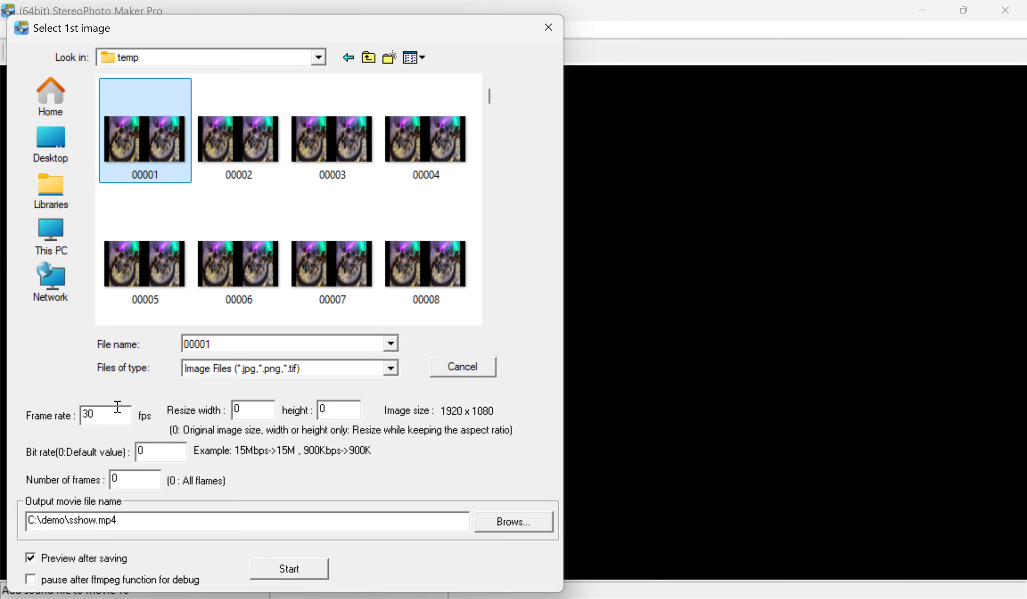
# Create the movie C:\demo\sshow.mp4 from the frame sequence at 30 fps with preview after saving.
pyautogui.click(137, 520)
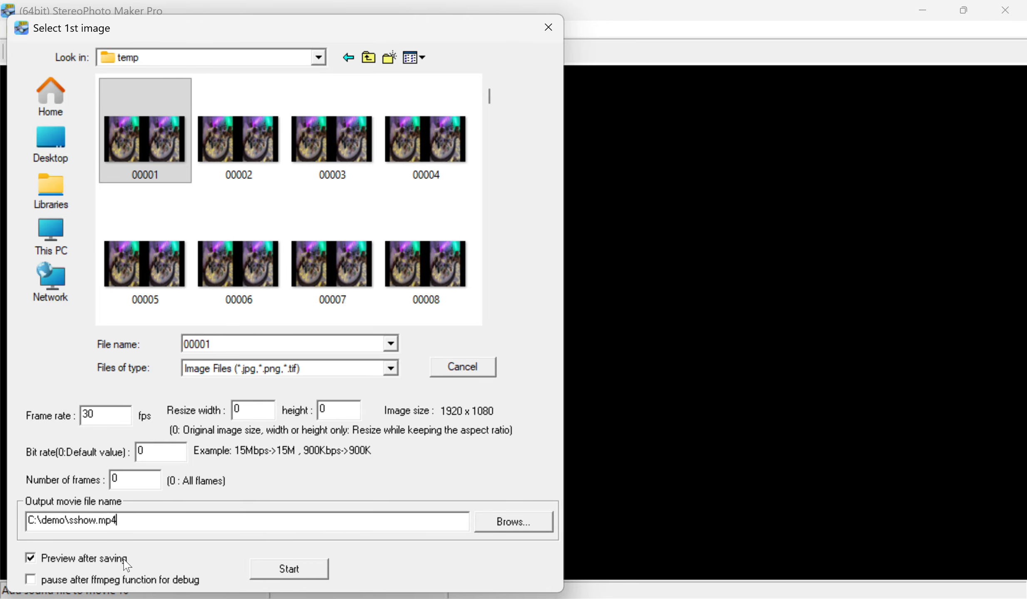
pyautogui.click(291, 571)
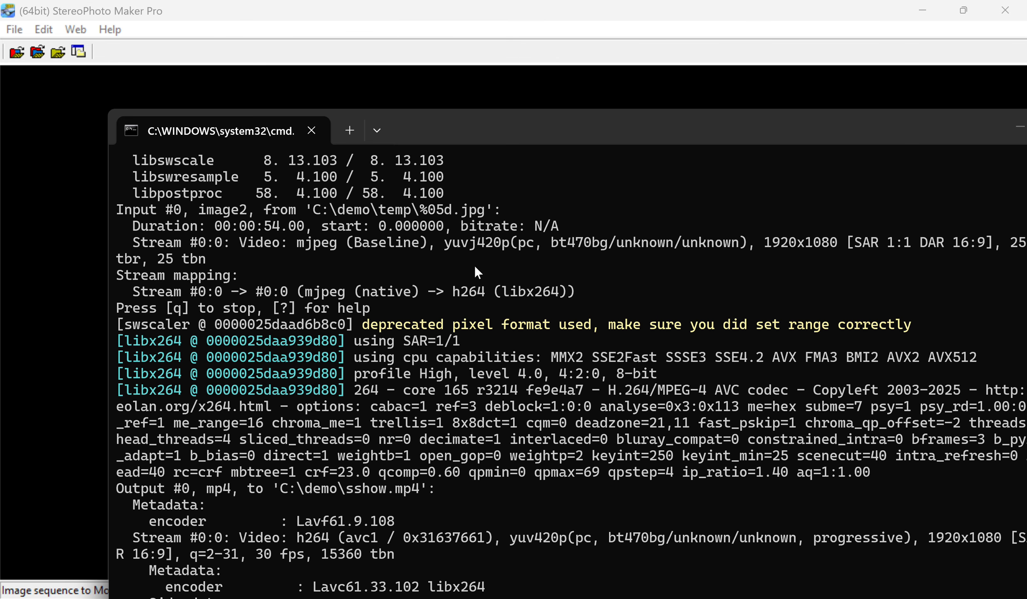
pyautogui.moveTo(504, 130); pyautogui.dragTo(501, 56)
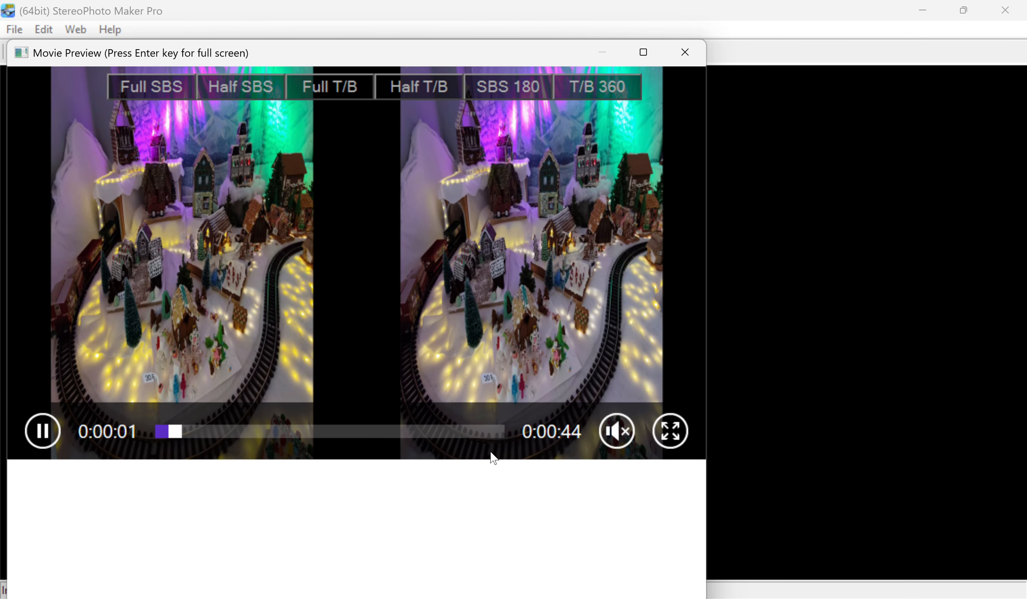
# Watch the slideshow movie preview with its sound unmuted and close the preview.
pyautogui.click(611, 441)
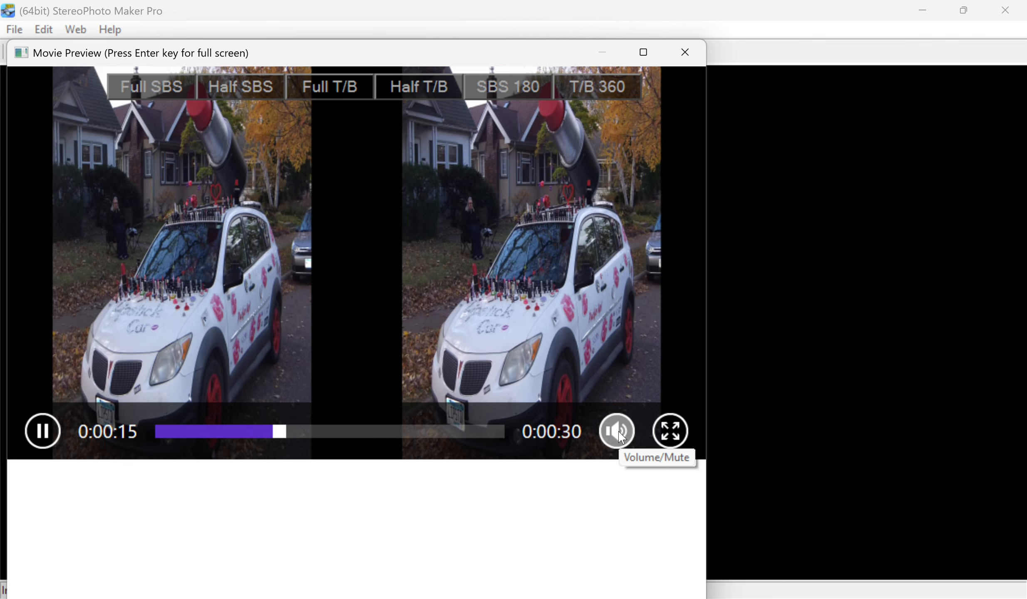
pyautogui.click(688, 59)
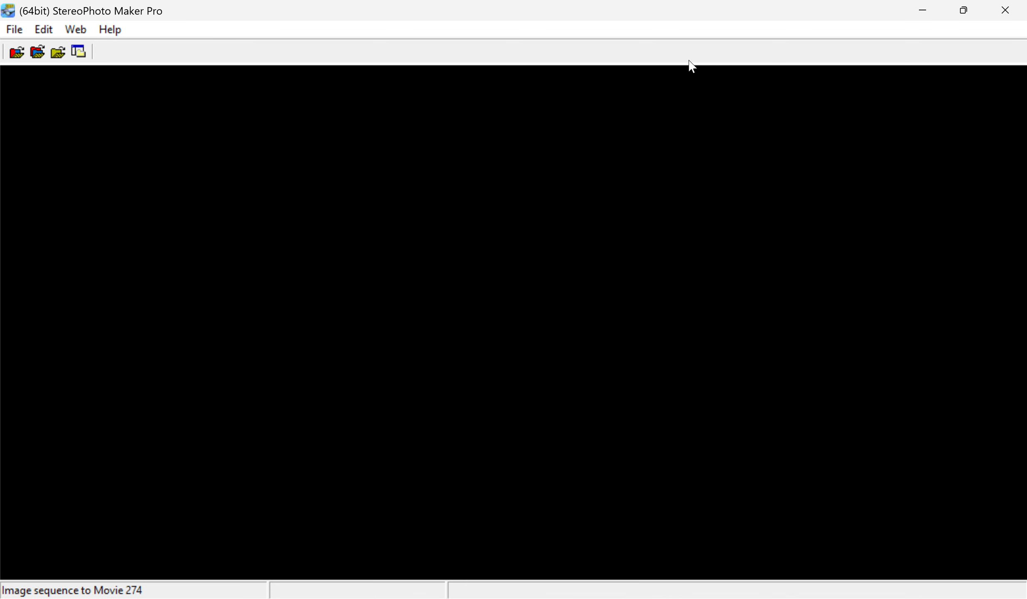
# Start adding a sound file to a movie and choose Adventures in Adventureland from the demo folder as the sound.
pyautogui.click(16, 32)
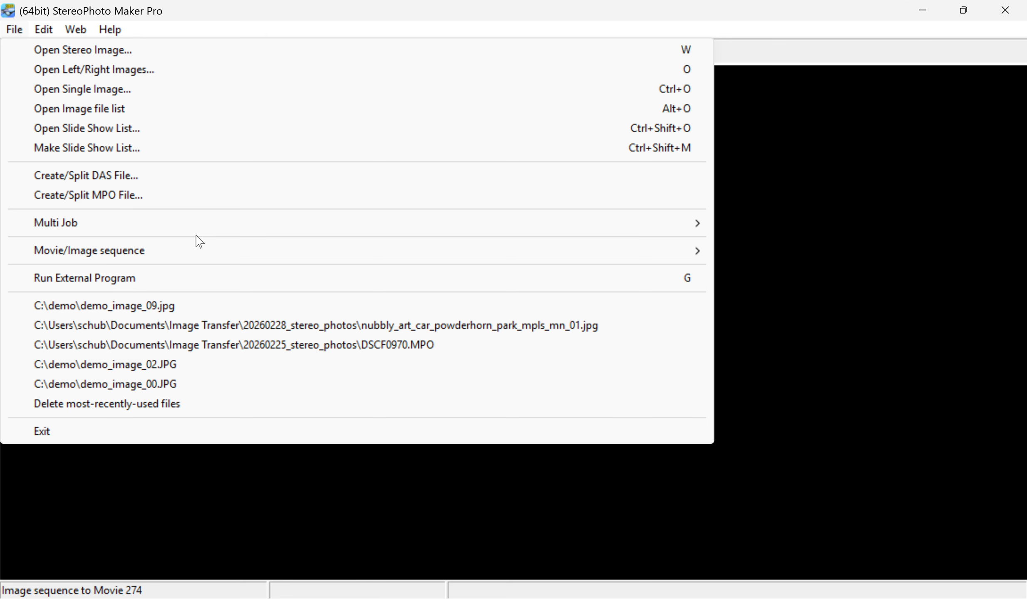
pyautogui.moveTo(223, 257)
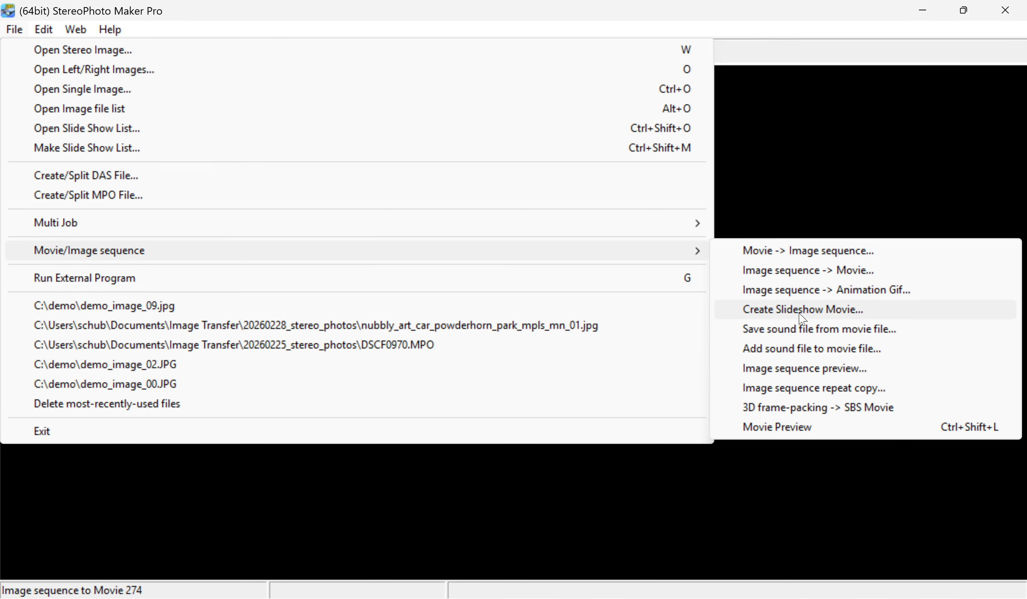
pyautogui.click(801, 348)
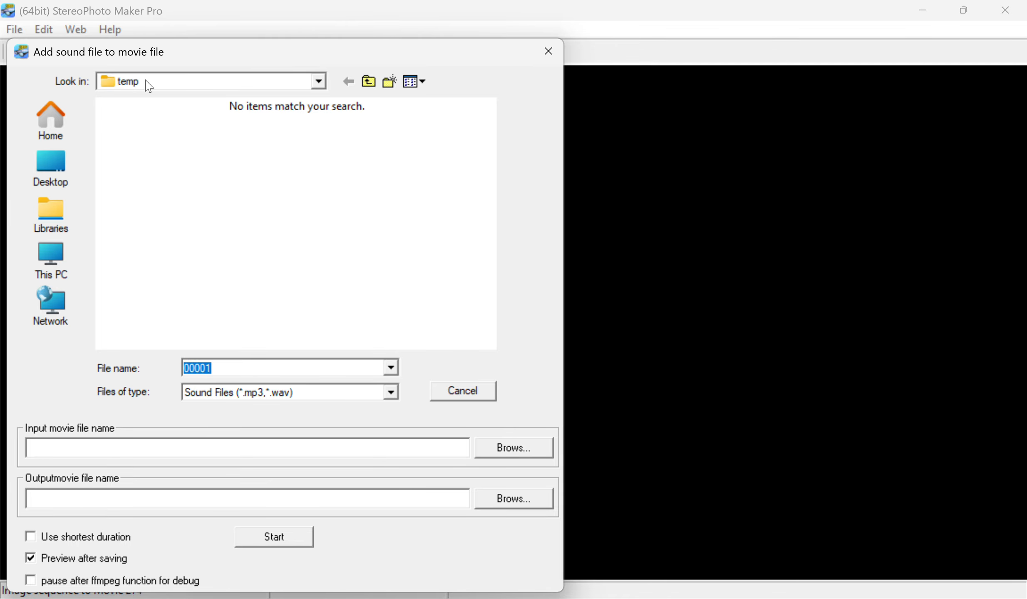
pyautogui.click(369, 80)
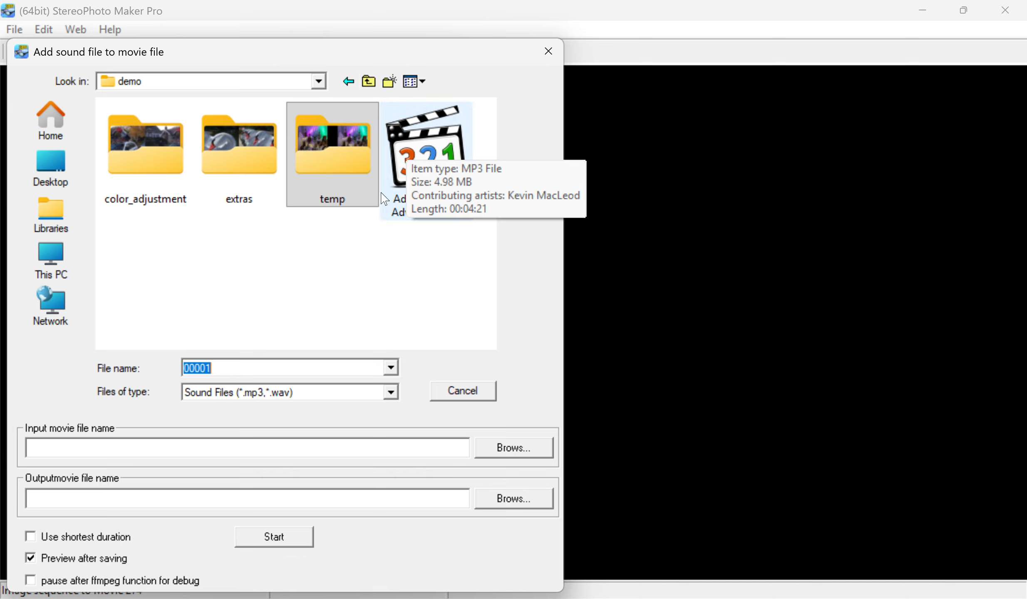
pyautogui.press('BackSpace')
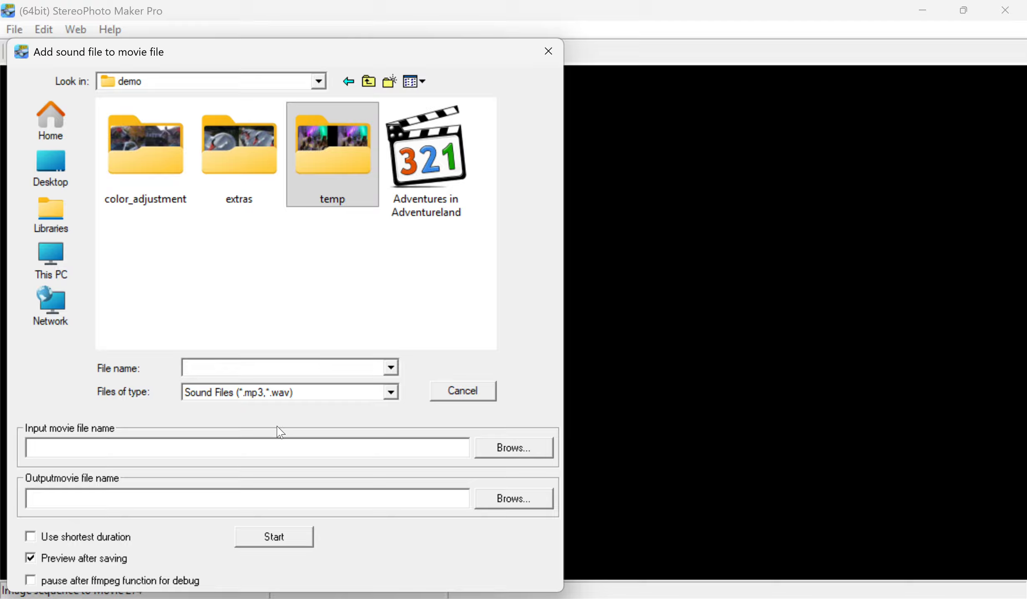
pyautogui.click(435, 181)
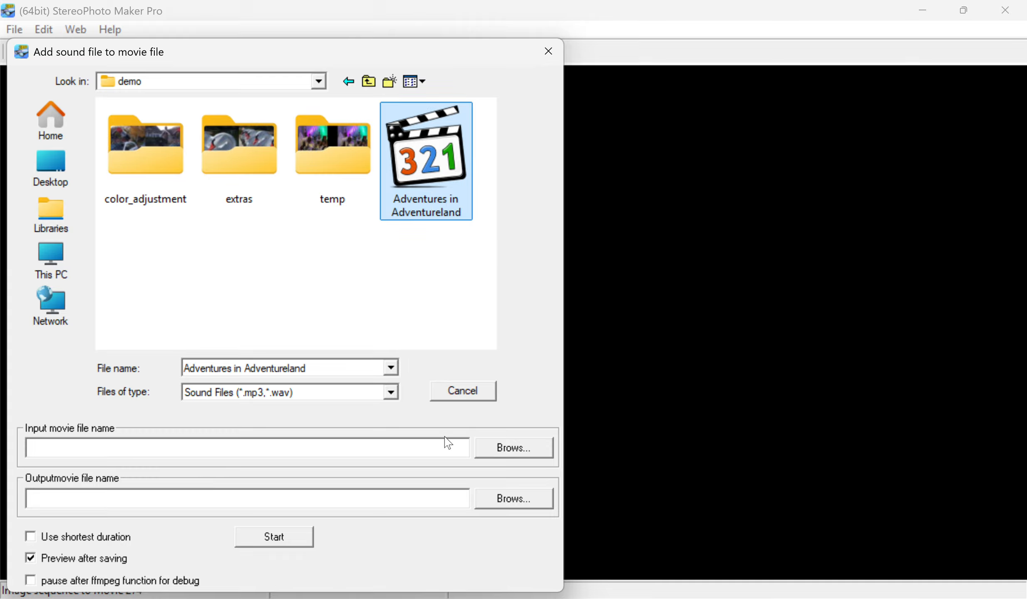
# Set sshow from the demo folder as the input movie for the added sound.
pyautogui.click(518, 447)
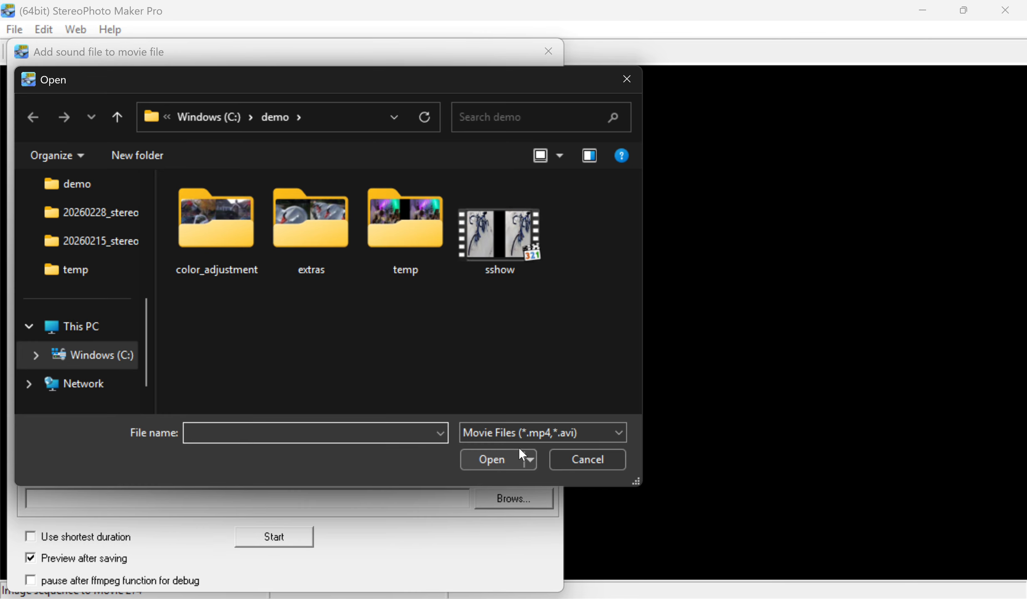
pyautogui.click(516, 255)
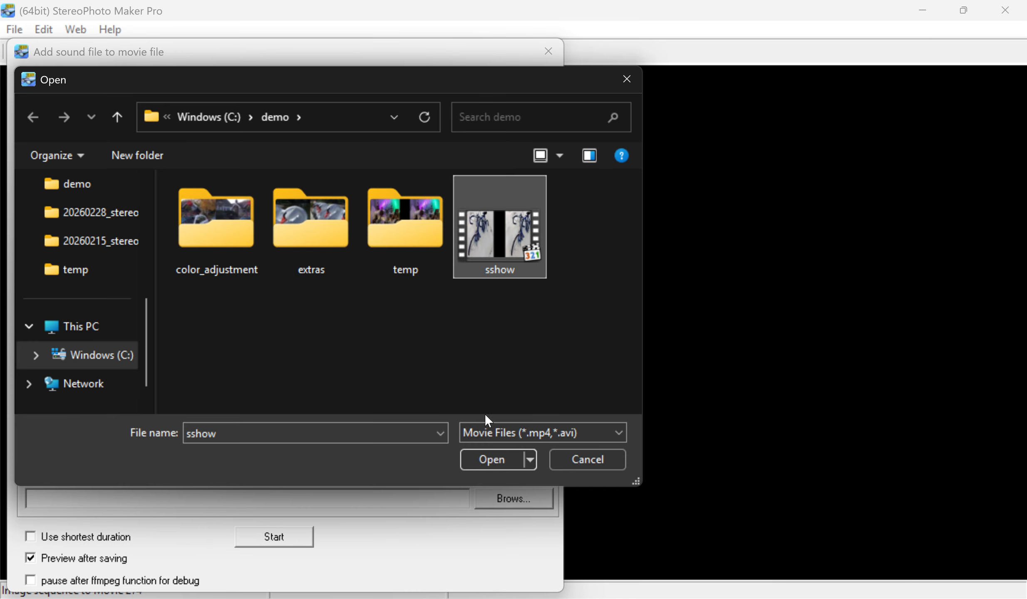
pyautogui.click(483, 458)
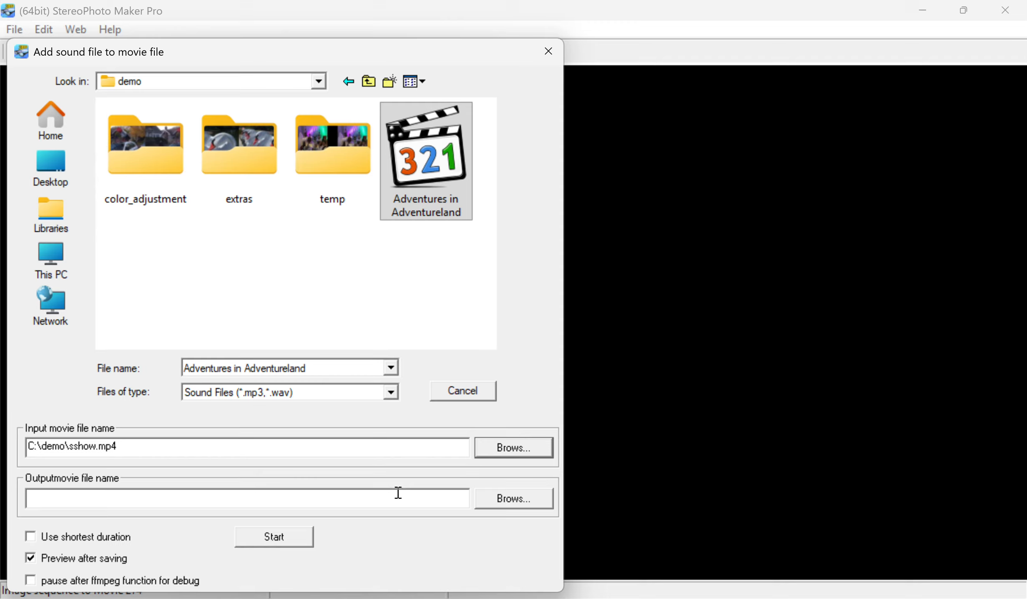
# Name the output movie C:\demo\sshow_with_audio.mp4, based on the input movie path, and generate it.
pyautogui.click(329, 447)
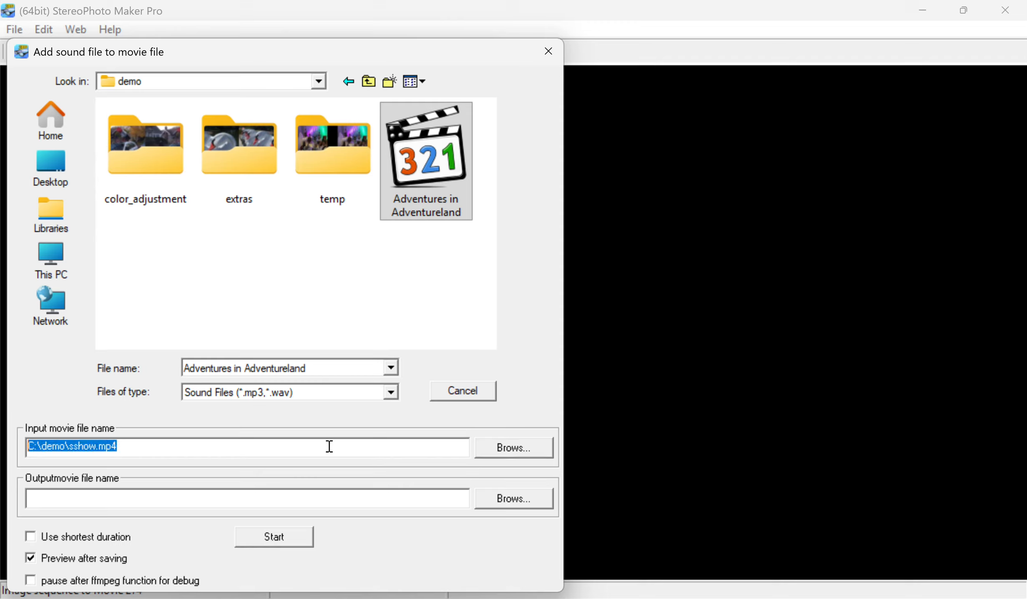
pyautogui.hotkey('ctrl', 'c')
pyautogui.click(295, 499)
pyautogui.hotkey('ctrl', 'v')
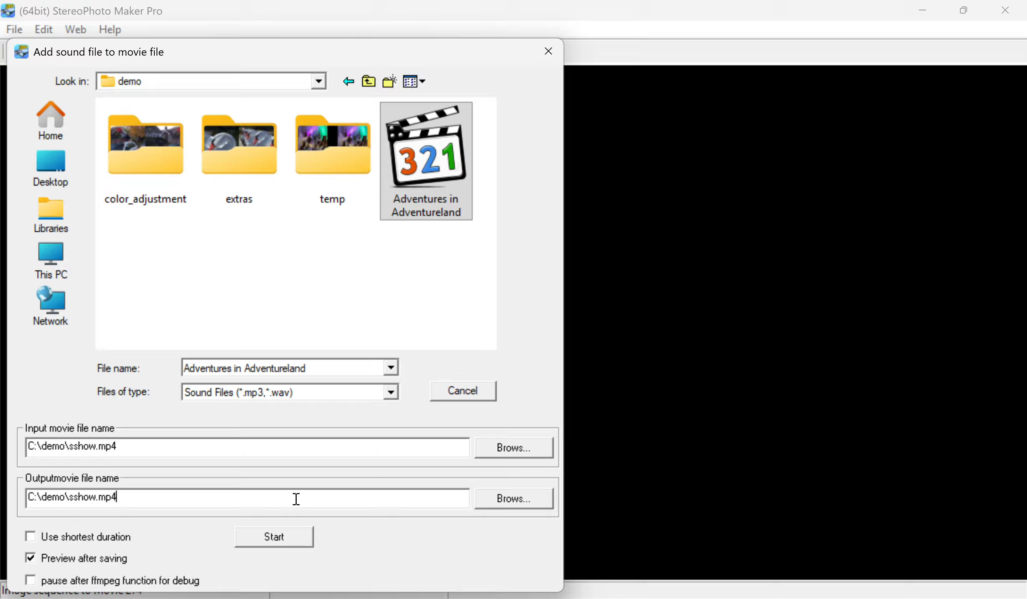
pyautogui.press('Left')
pyautogui.press('Left')
pyautogui.press('Left')
pyautogui.press('Left')
pyautogui.write('_with_audio')
pyautogui.click(276, 540)
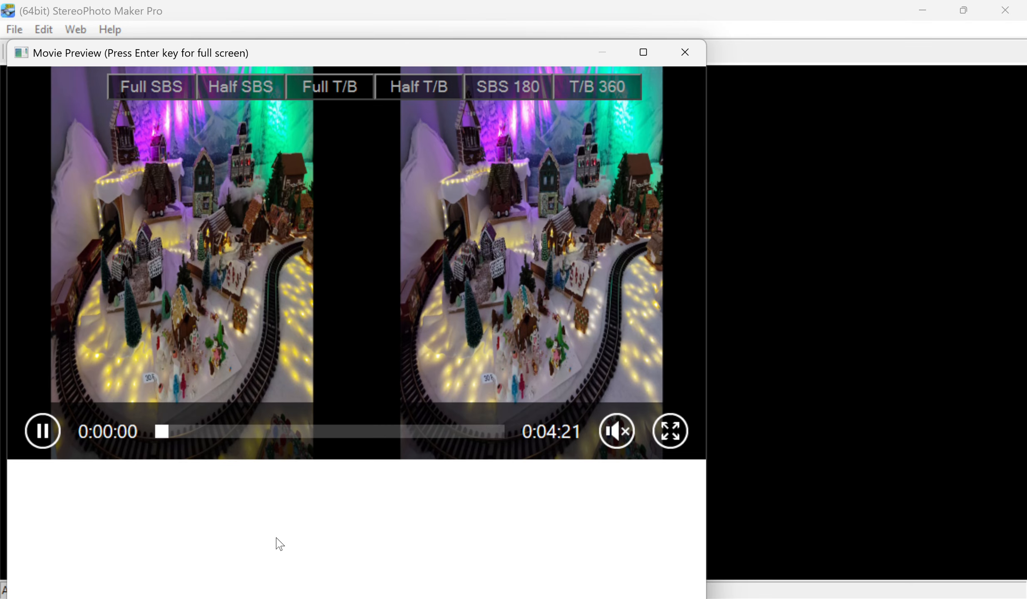
# Play the preview of the movie with added audio unmuted, and close it.
pyautogui.click(619, 443)
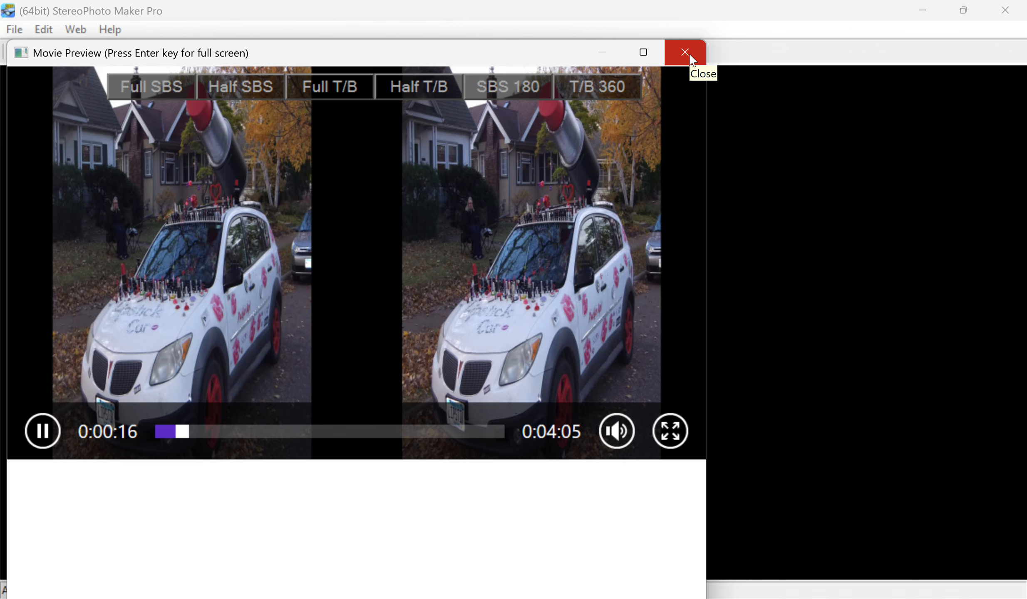
pyautogui.click(689, 54)
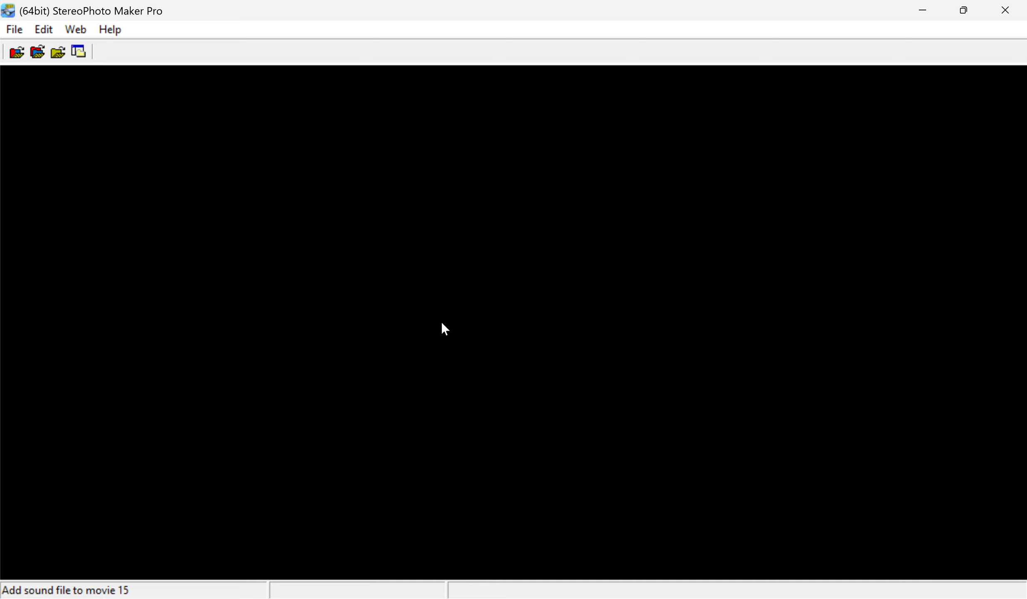
# Switch to File Explorer and open the demo folder on the C: drive.
pyautogui.hotkey('alt', 'Tab')
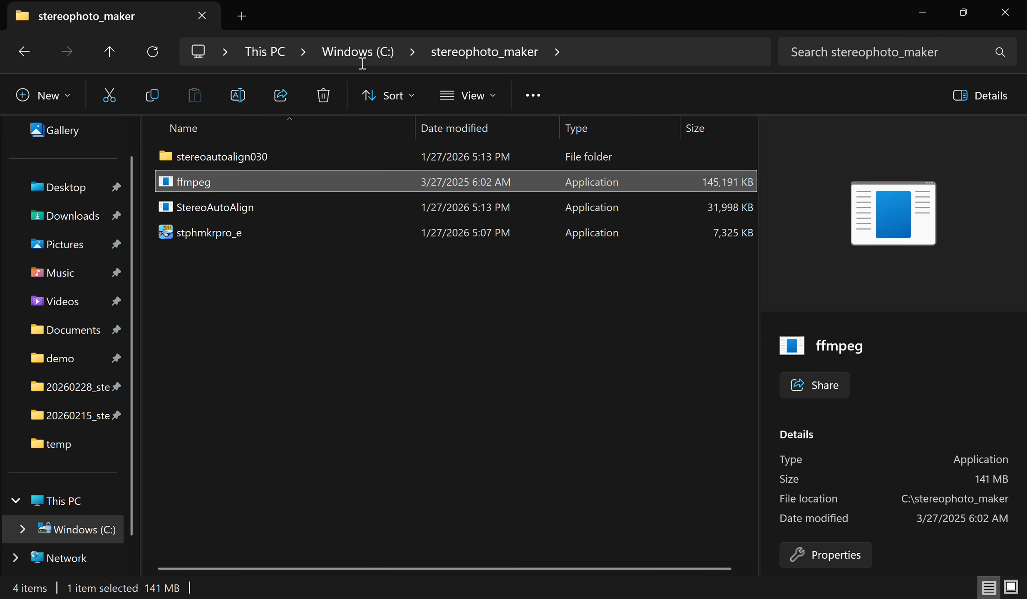
pyautogui.click(359, 51)
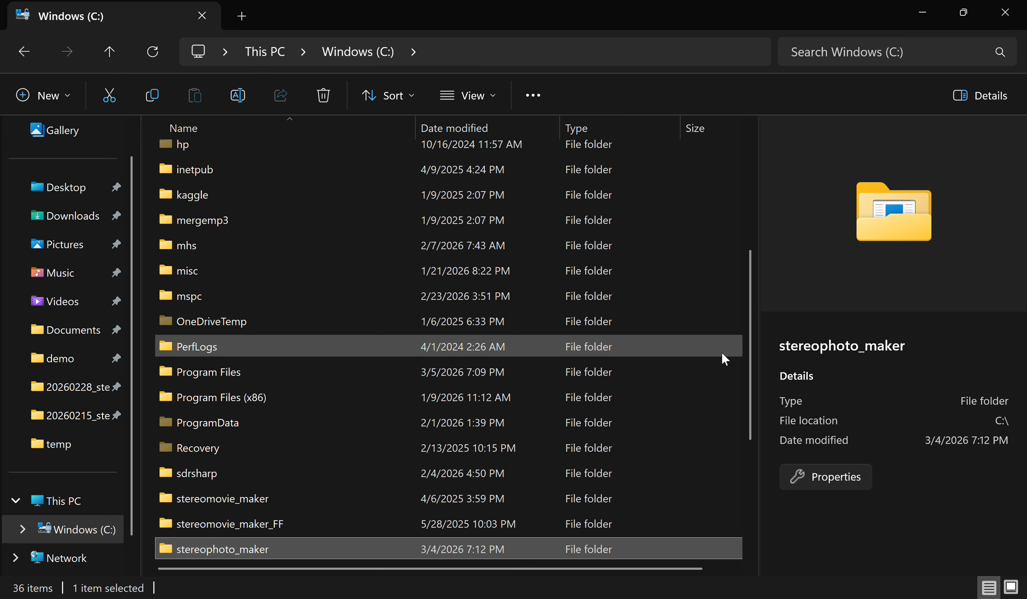
pyautogui.scroll(4, 750, 308)
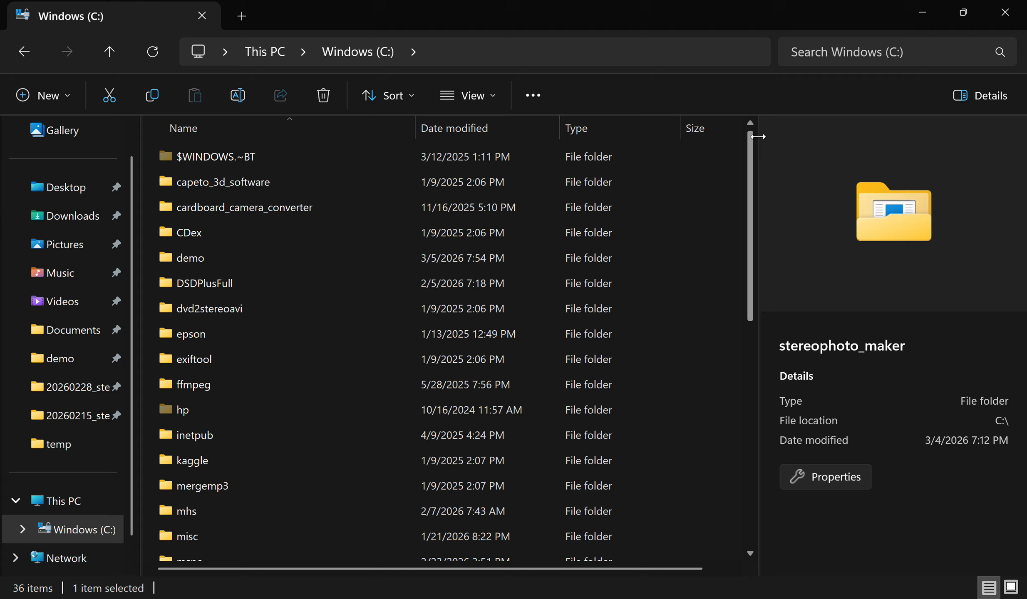
pyautogui.doubleClick(234, 261)
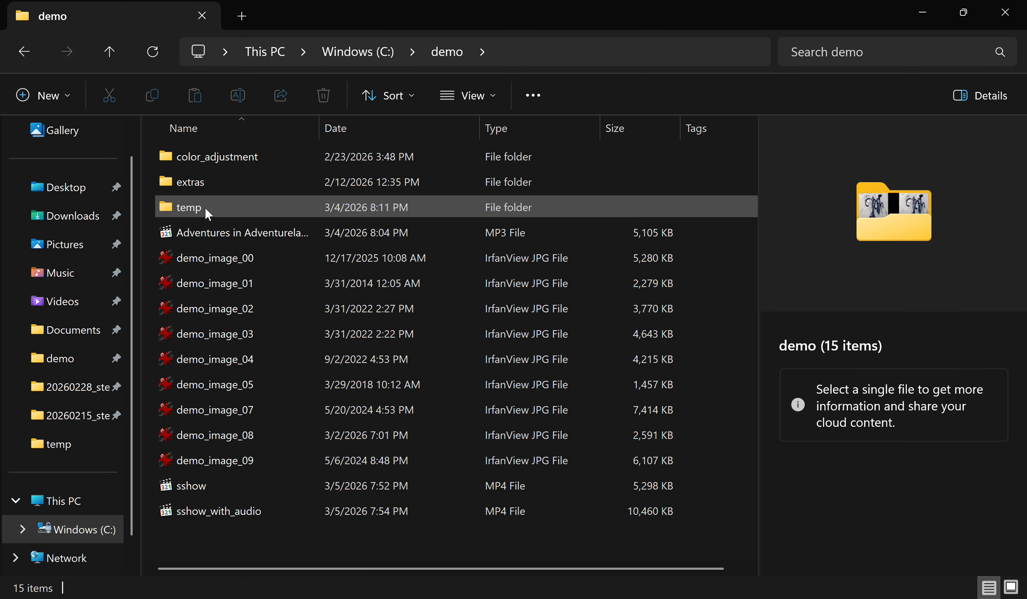
# Check the temp folder's size and file count in its properties.
pyautogui.click(214, 203)
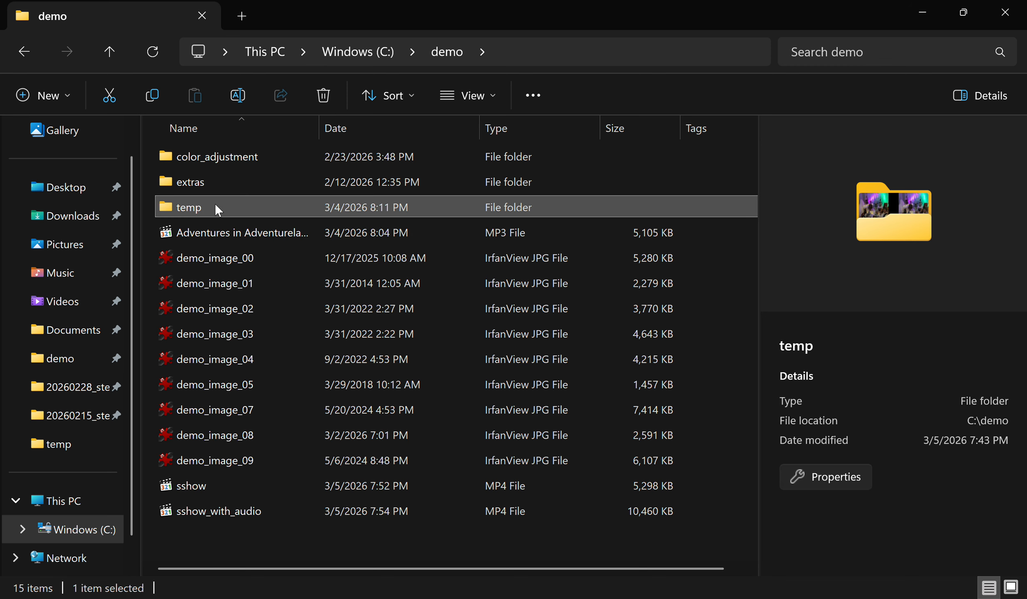
pyautogui.rightClick(215, 203)
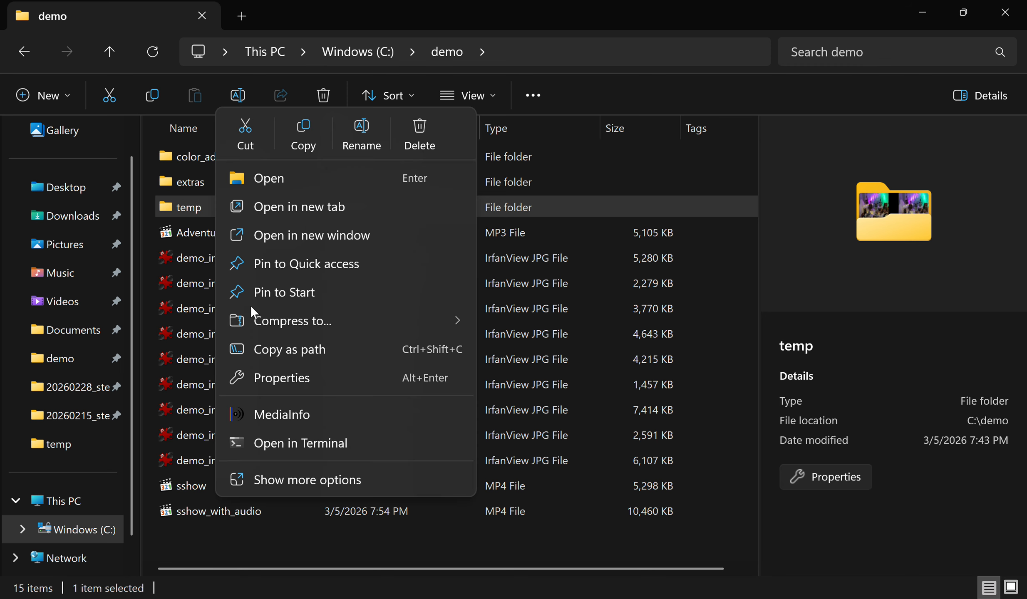
pyautogui.click(283, 377)
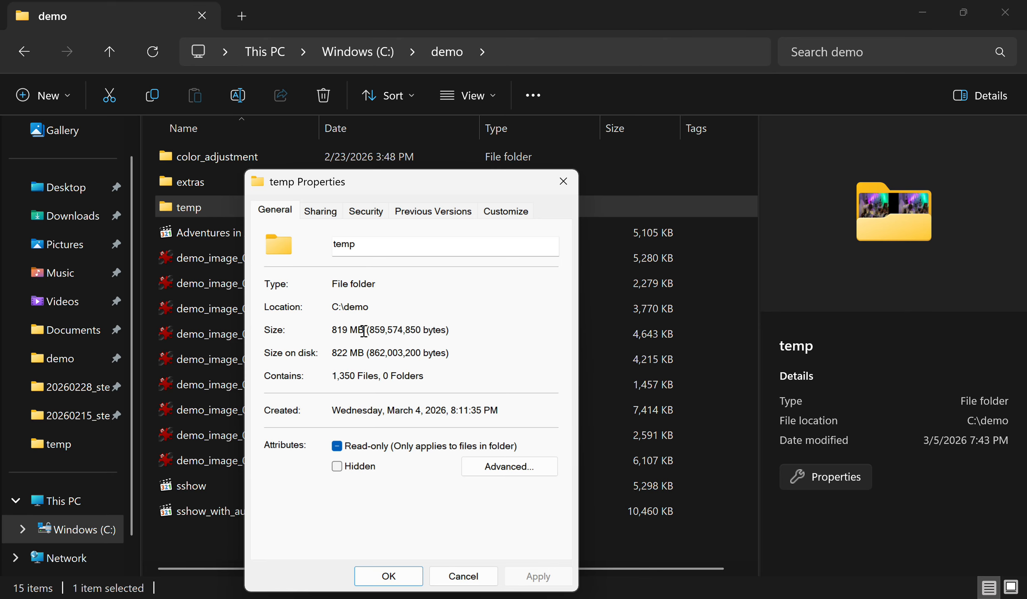
pyautogui.click(460, 582)
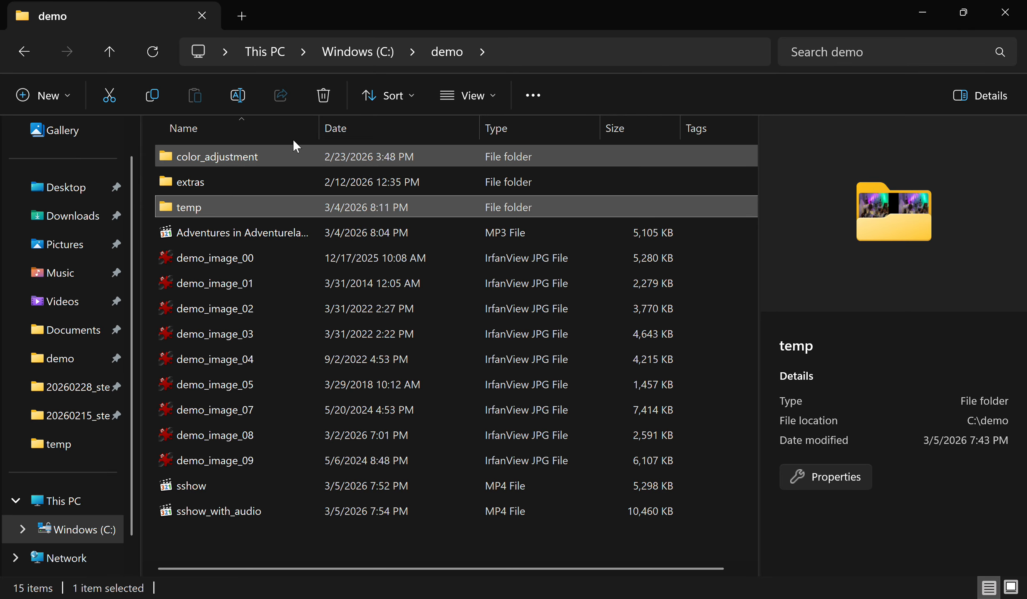
# Delete the temp folder containing the slideshow frames from the demo folder.
pyautogui.press('F2')
pyautogui.press('Escape')
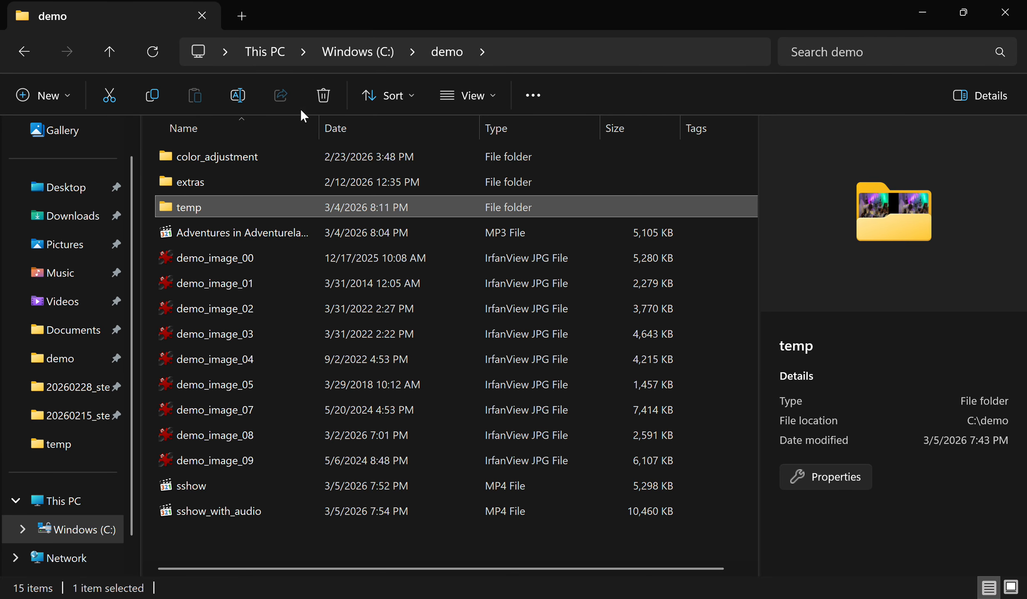
pyautogui.click(323, 96)
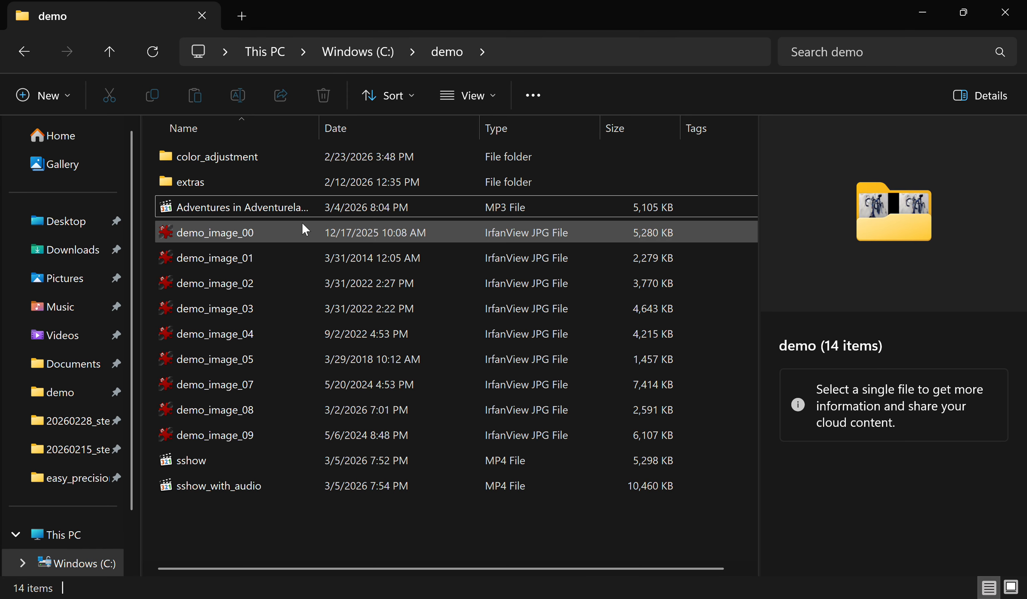
# Delete the silent sshow movie from the demo folder.
pyautogui.click(230, 479)
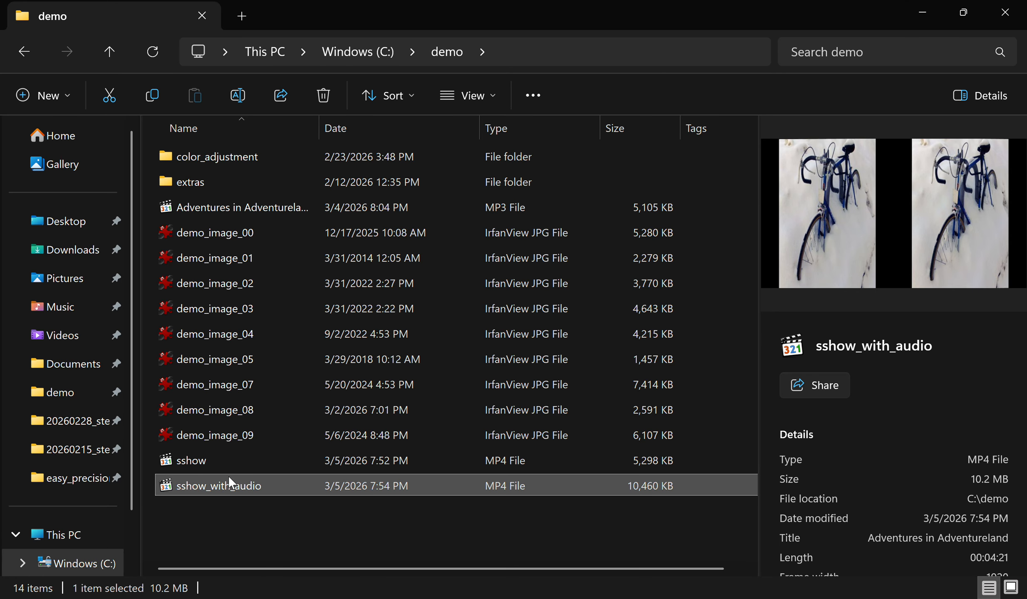
pyautogui.click(213, 462)
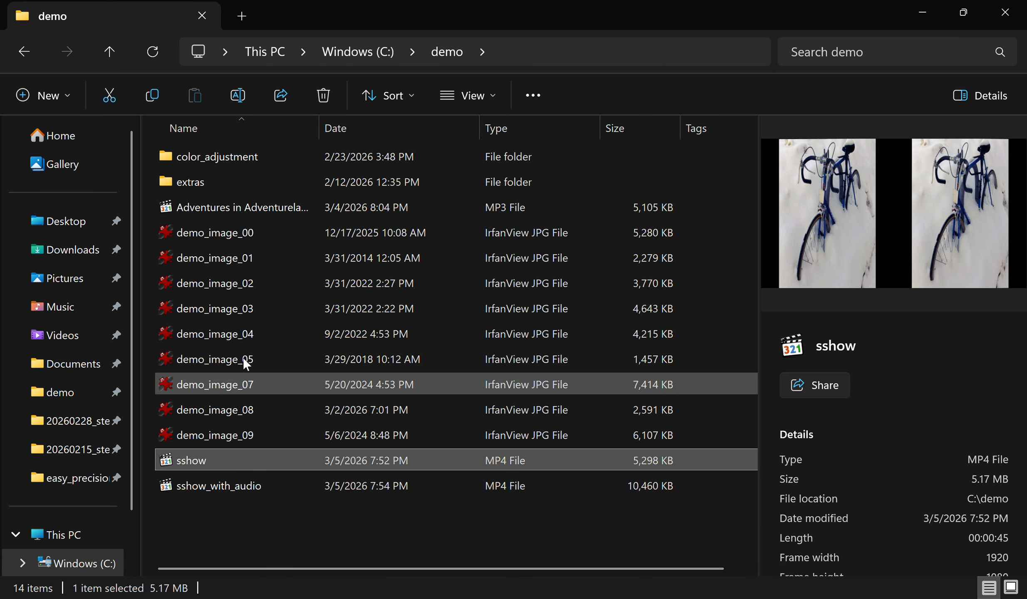
pyautogui.click(323, 95)
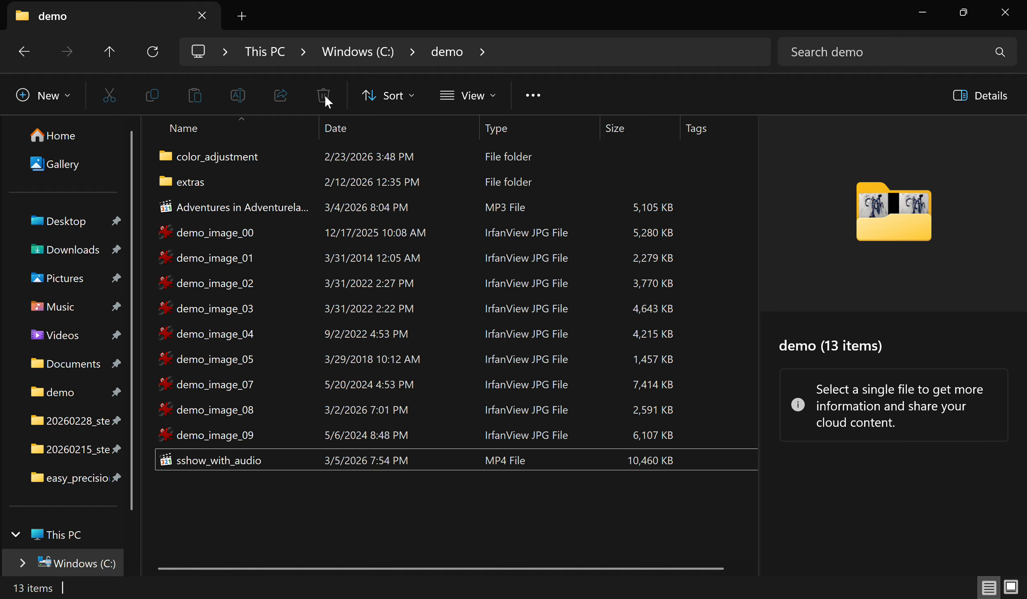